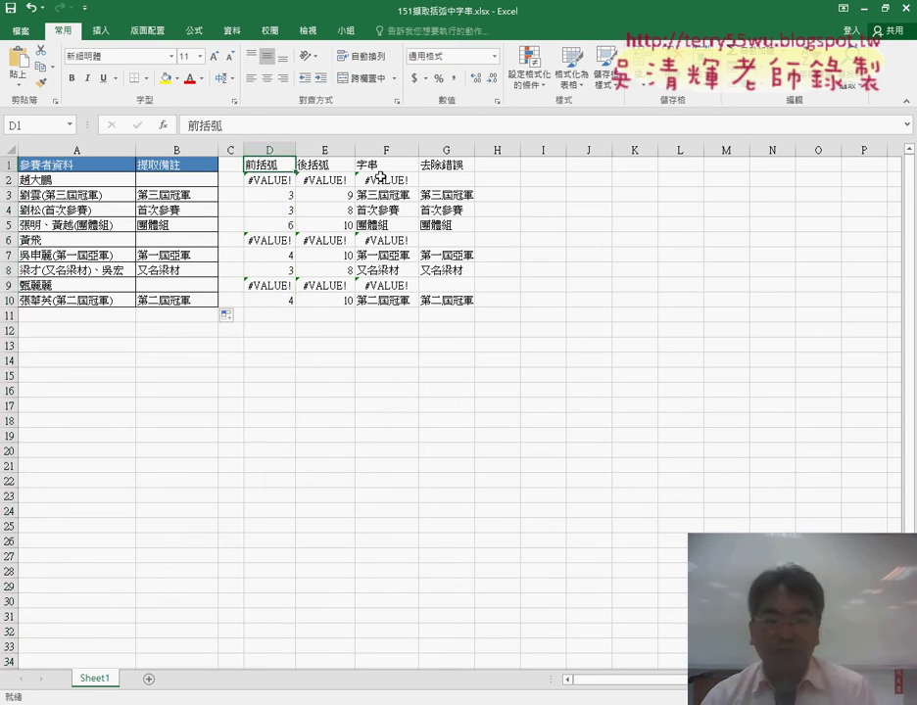
- Review the arguments of D2's FIND formula that locates the opening parenthesis in A2
{"action": "left_click", "coordinate": [257, 182]}
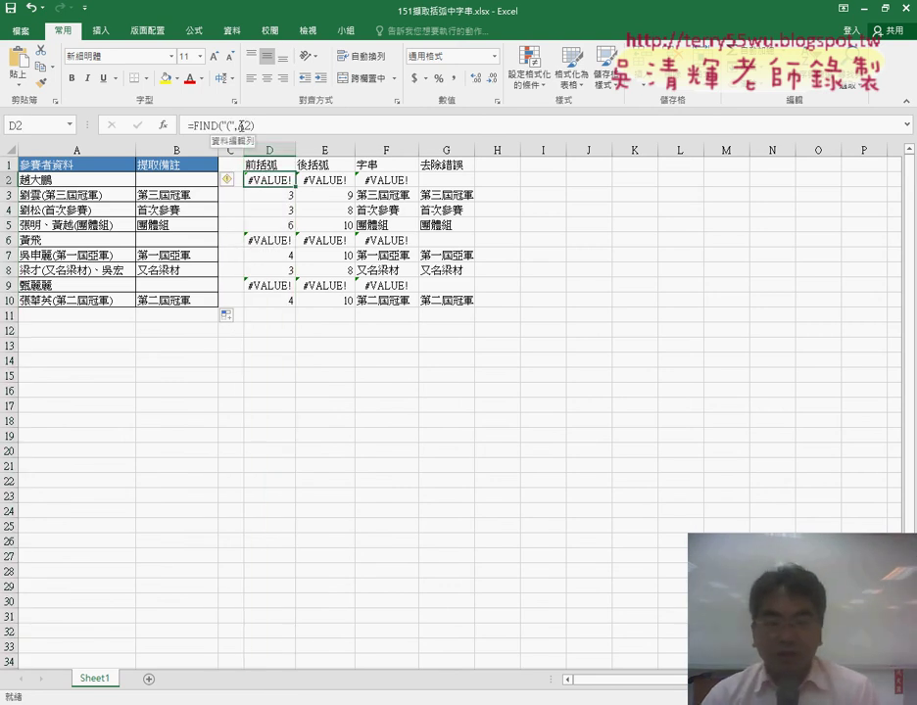
{"action": "left_click", "coordinate": [214, 126]}
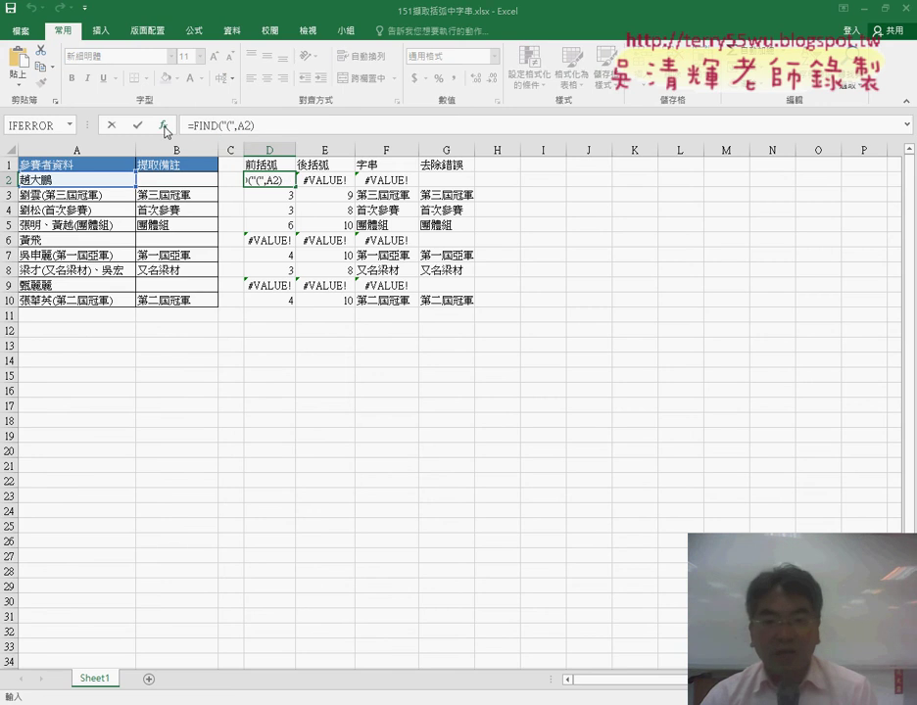
{"action": "left_click", "coordinate": [164, 126]}
{"action": "left_click", "coordinate": [625, 225]}
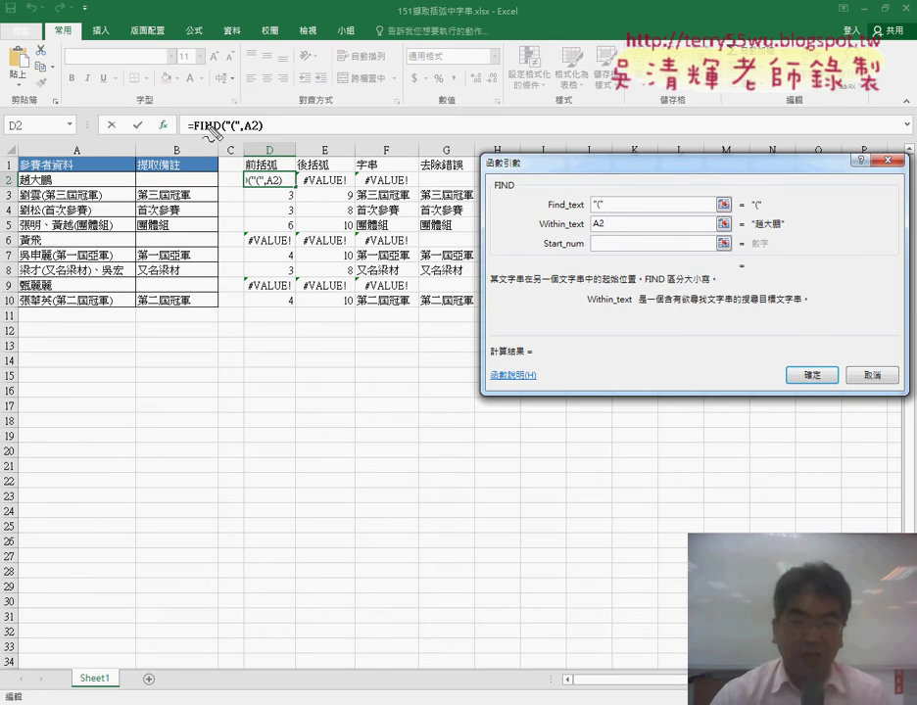
{"action": "mouse_move", "coordinate": [529, 264]}
{"action": "left_mouse_down"}
{"action": "mouse_move", "coordinate": [576, 147]}
{"action": "mouse_move", "coordinate": [272, 153]}
{"action": "left_mouse_up"}
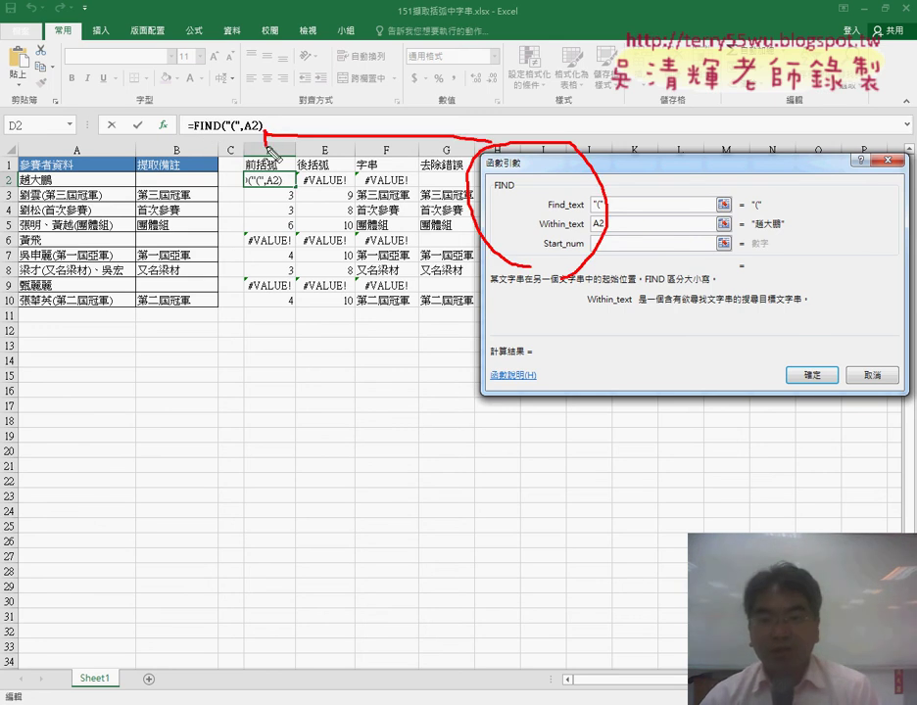
{"action": "left_click_drag", "start_coordinate": [201, 103], "coordinate": [209, 137]}
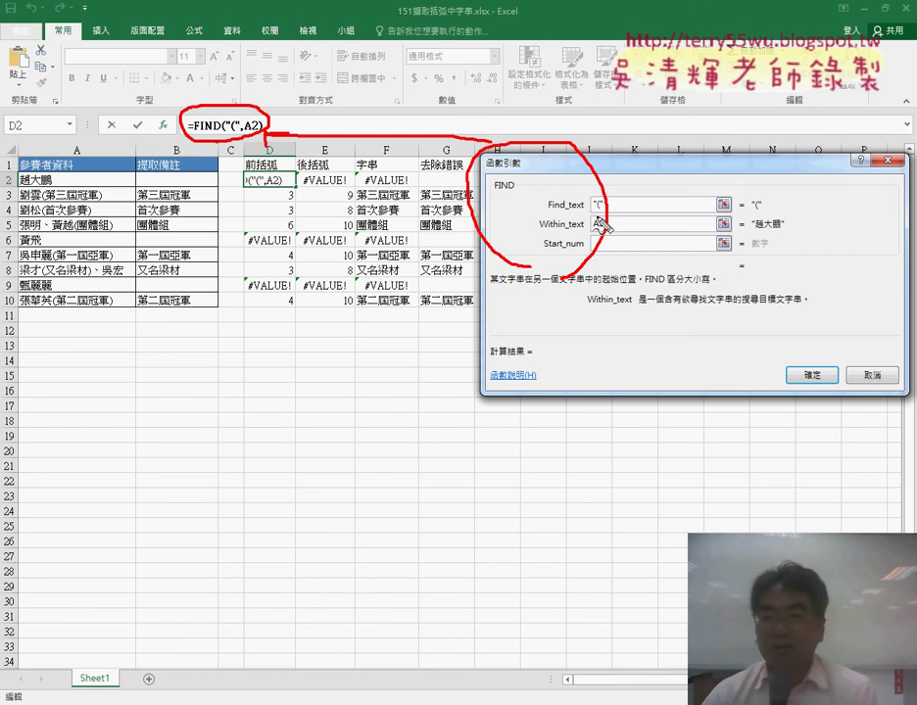
{"action": "key", "text": "Escape"}
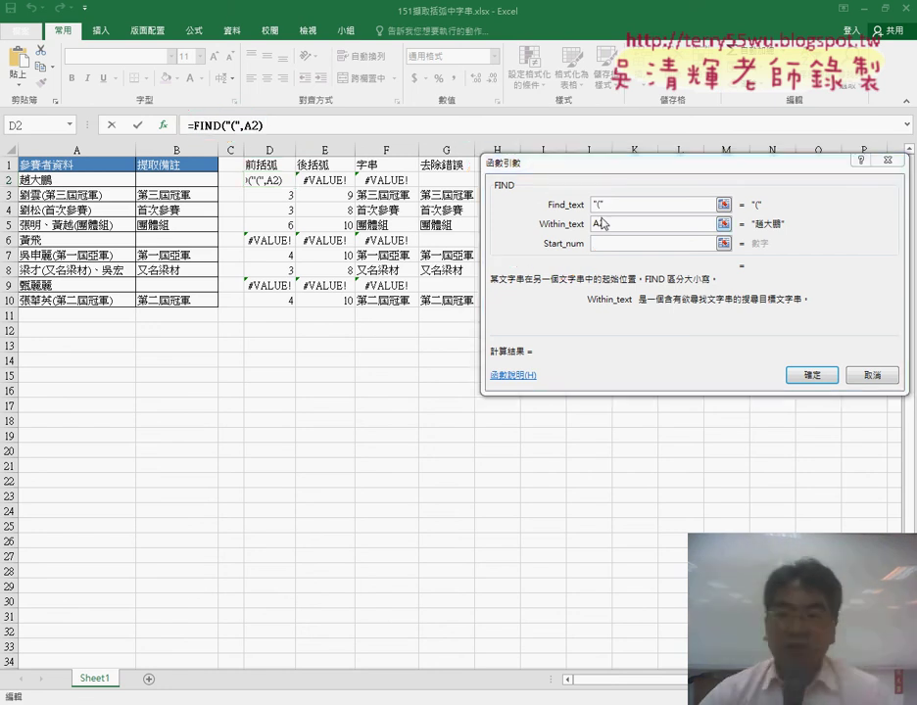
{"action": "left_click", "coordinate": [808, 377]}
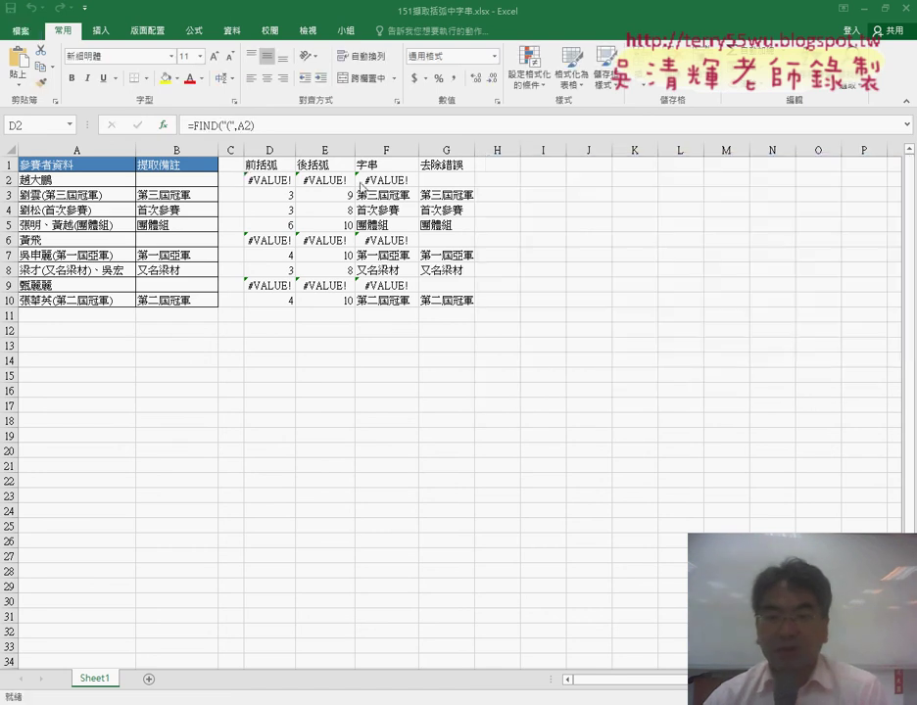
- Review E2's closing-parenthesis formula and F2's MID arguments: start D2+1, length E2-D2-1
{"action": "left_click", "coordinate": [333, 183]}
{"action": "left_click", "coordinate": [391, 180]}
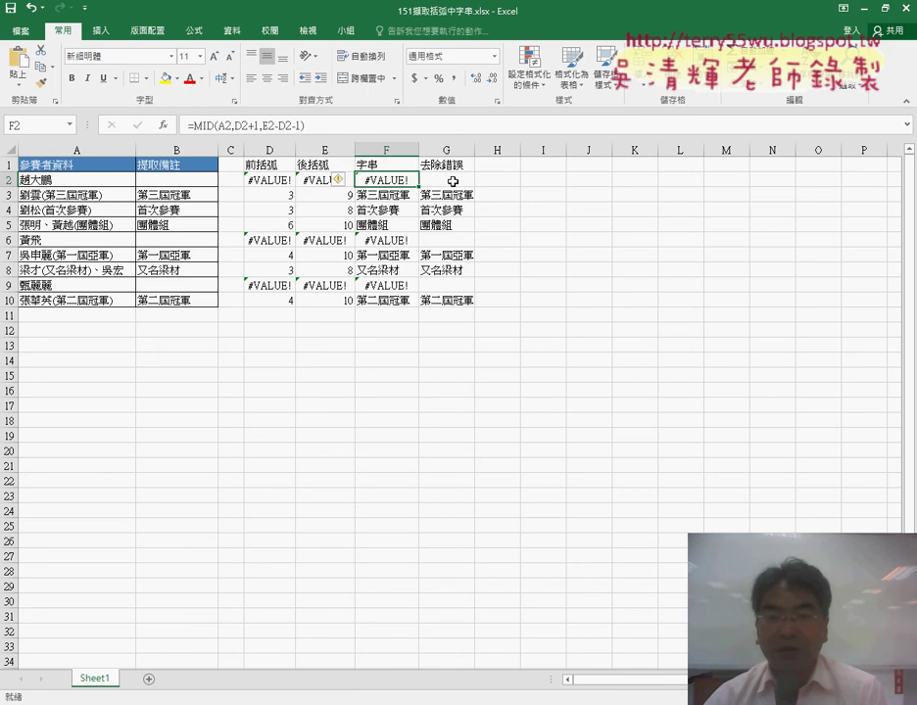
{"action": "left_click", "coordinate": [453, 181]}
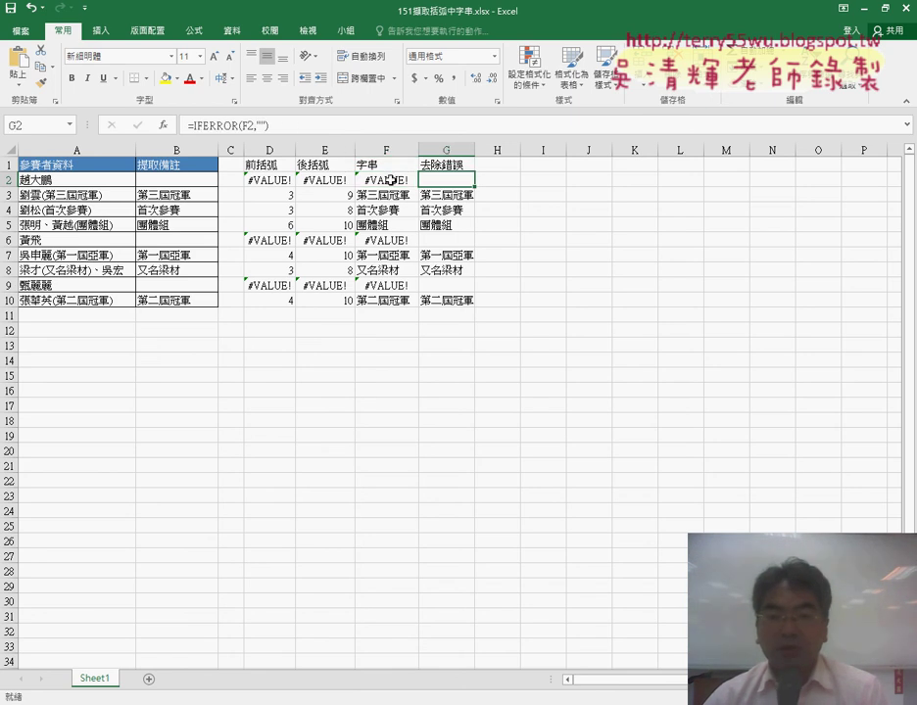
{"action": "left_click", "coordinate": [392, 180]}
{"action": "left_click", "coordinate": [220, 128]}
{"action": "left_click", "coordinate": [163, 125]}
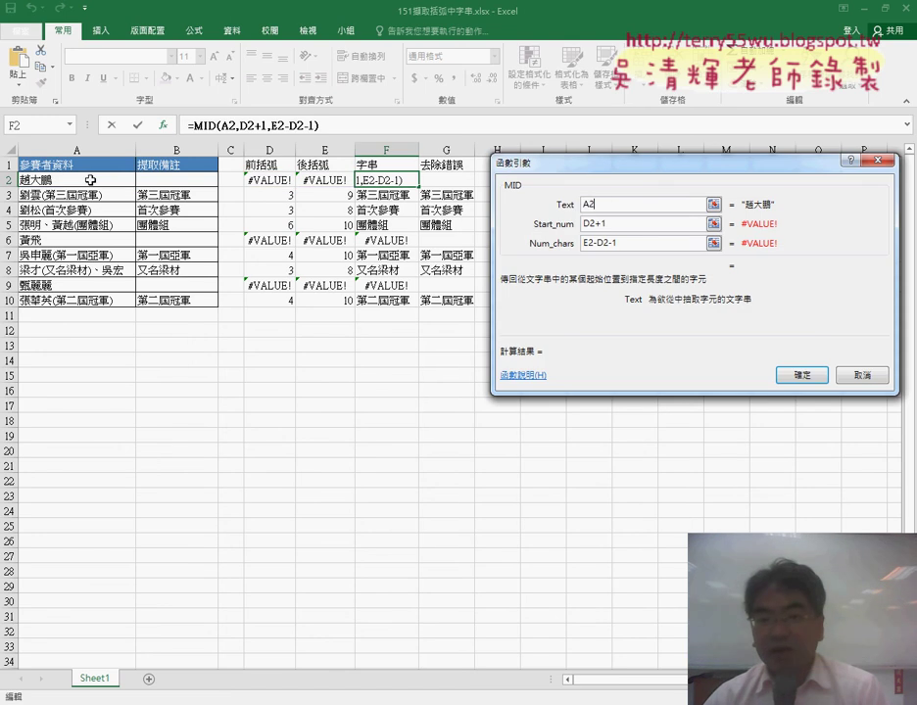
{"action": "left_click", "coordinate": [596, 227]}
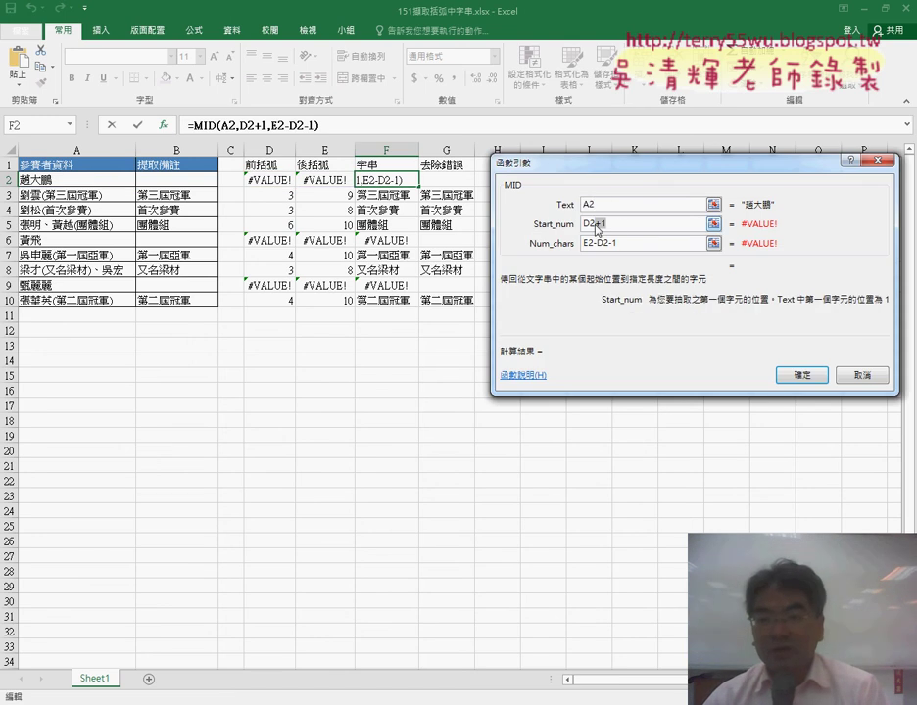
{"action": "left_click_drag", "start_coordinate": [596, 228], "coordinate": [588, 228]}
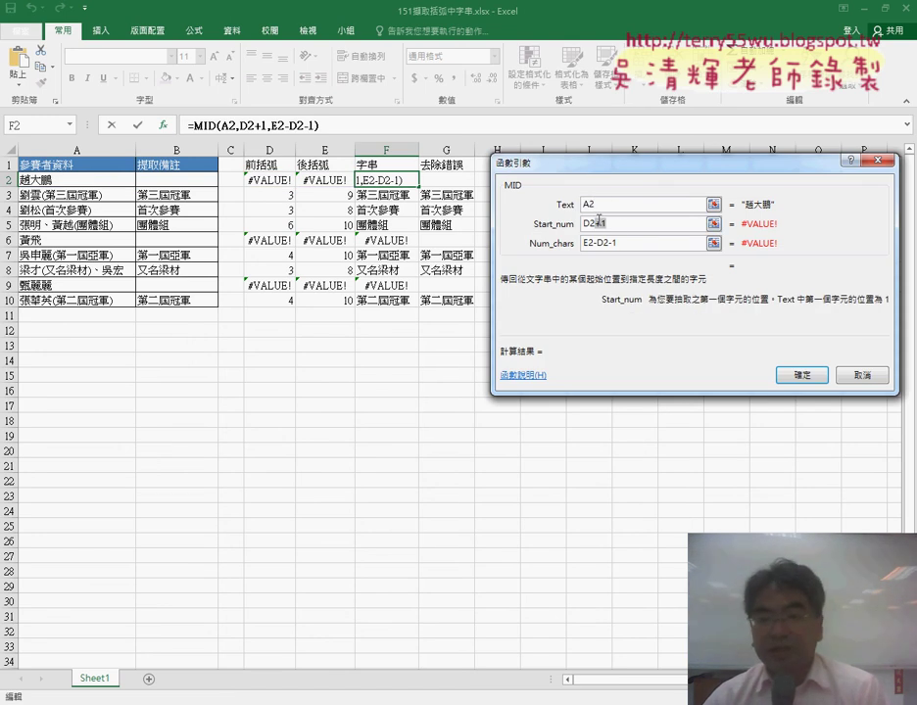
{"action": "left_click", "coordinate": [615, 243]}
{"action": "left_click_drag", "start_coordinate": [617, 247], "coordinate": [550, 248]}
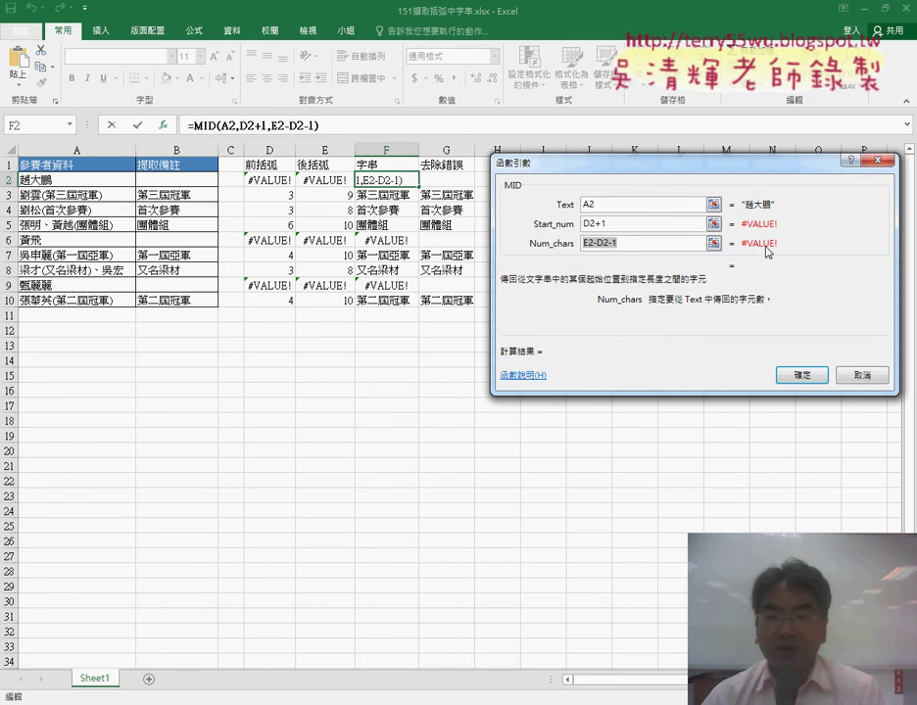
{"action": "left_click", "coordinate": [802, 375]}
- Review G2's IFERROR arguments, which return a blank instead of the error value
{"action": "left_click", "coordinate": [456, 181]}
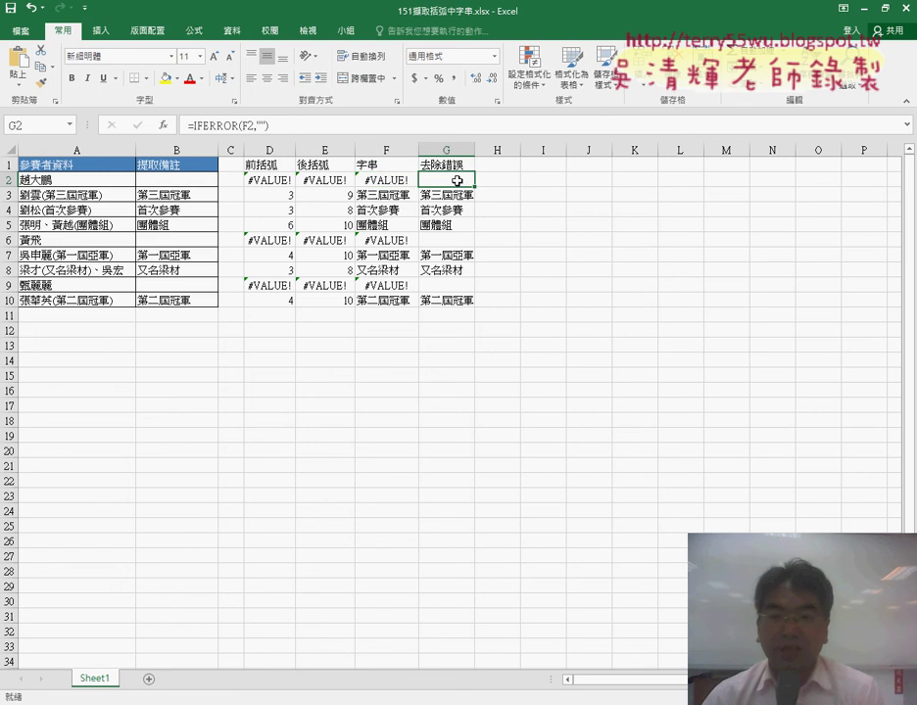
{"action": "left_click", "coordinate": [248, 125]}
{"action": "left_click", "coordinate": [163, 125]}
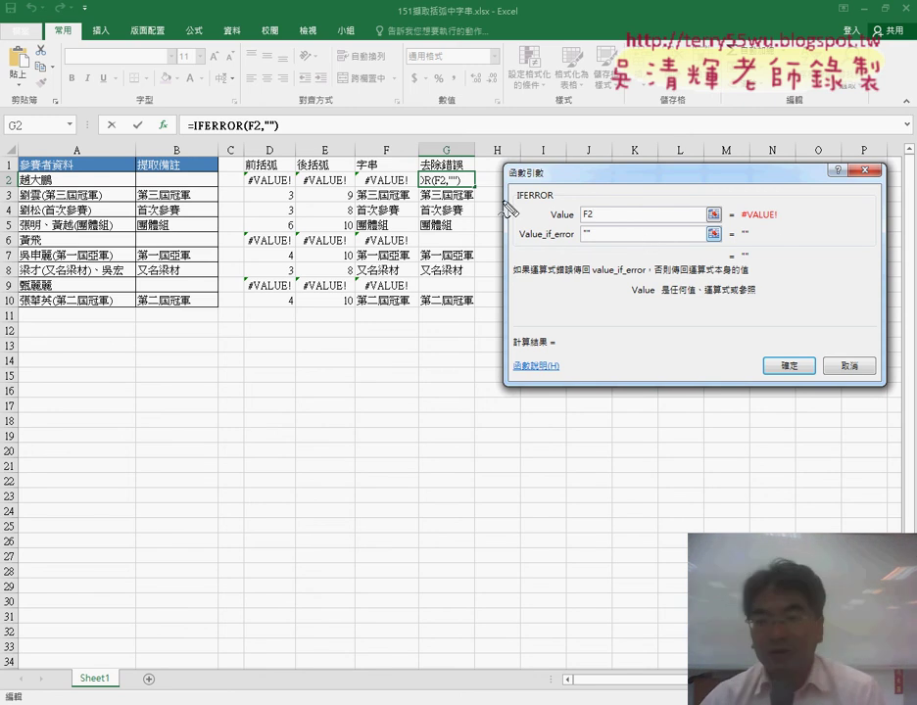
{"action": "left_click_drag", "start_coordinate": [517, 197], "coordinate": [553, 197]}
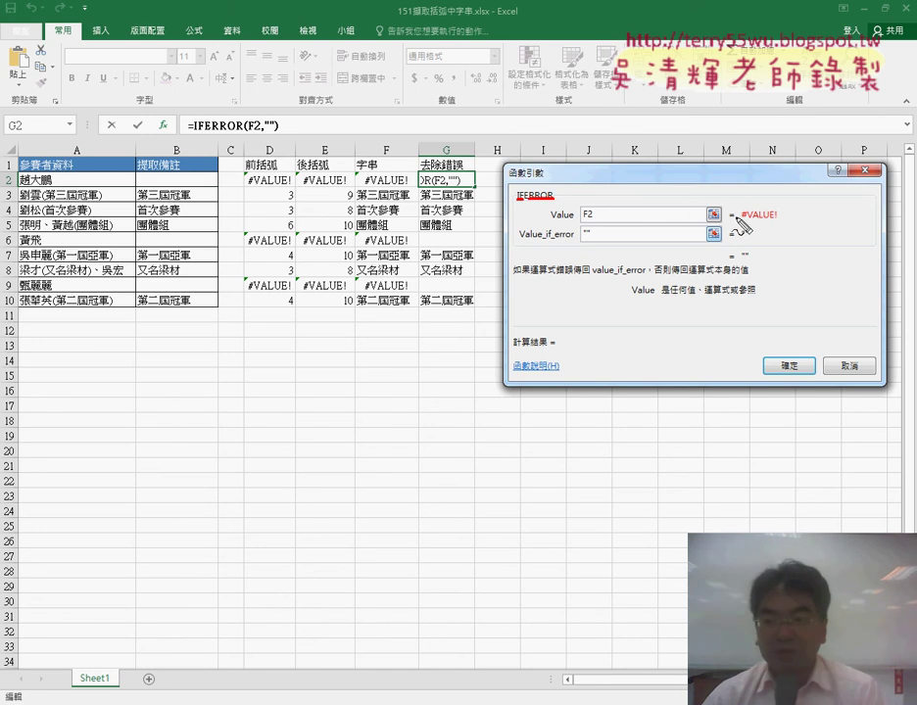
{"action": "mouse_move", "coordinate": [738, 221]}
{"action": "left_mouse_down"}
{"action": "mouse_move", "coordinate": [781, 220]}
{"action": "mouse_move", "coordinate": [752, 245]}
{"action": "left_mouse_up"}
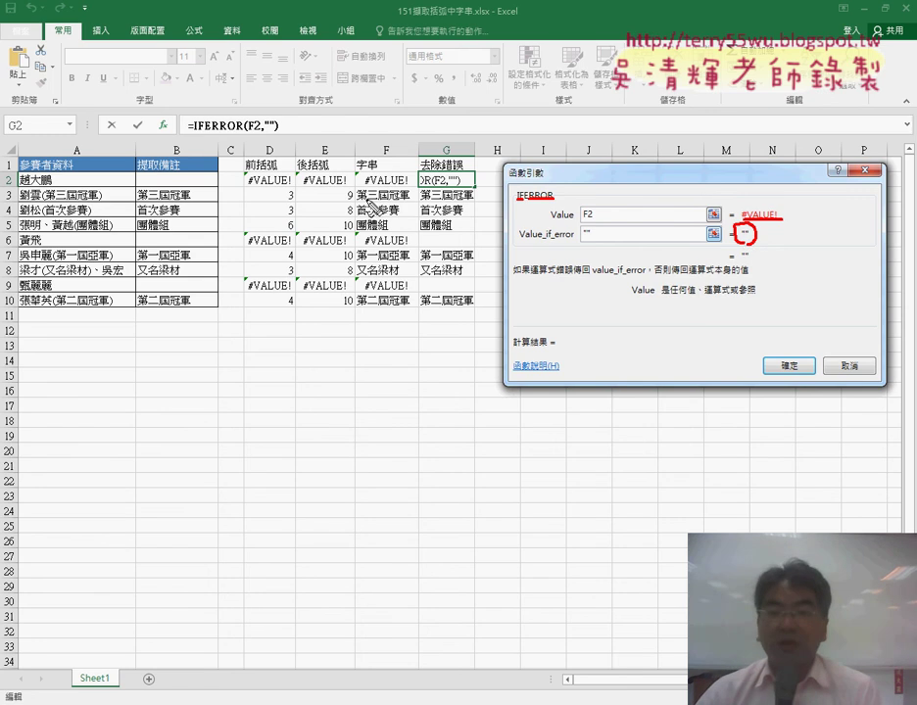
{"action": "left_click_drag", "start_coordinate": [368, 201], "coordinate": [460, 200]}
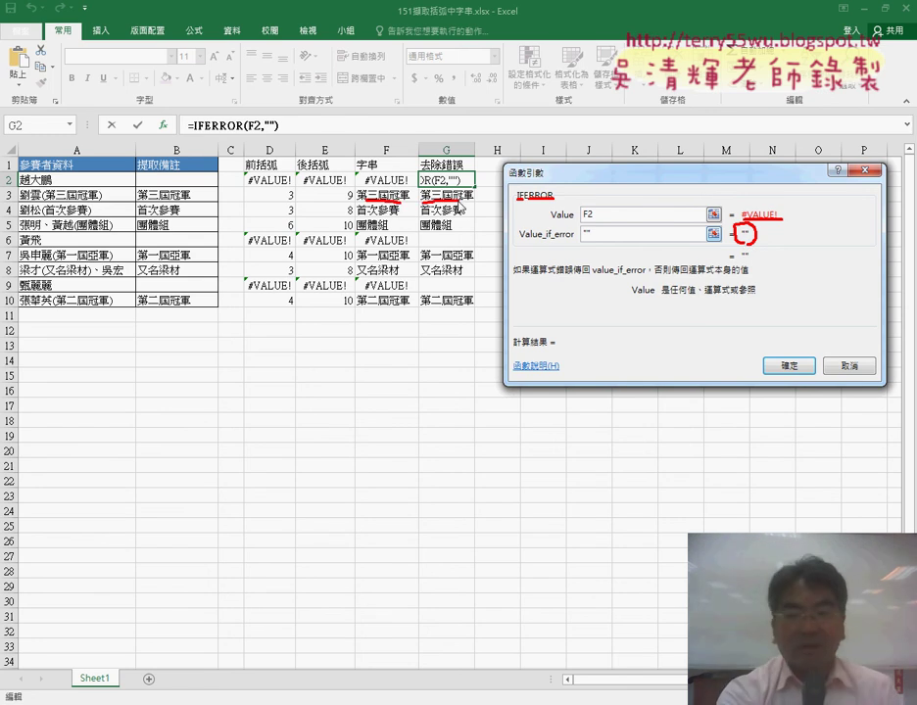
{"action": "key", "text": "Escape"}
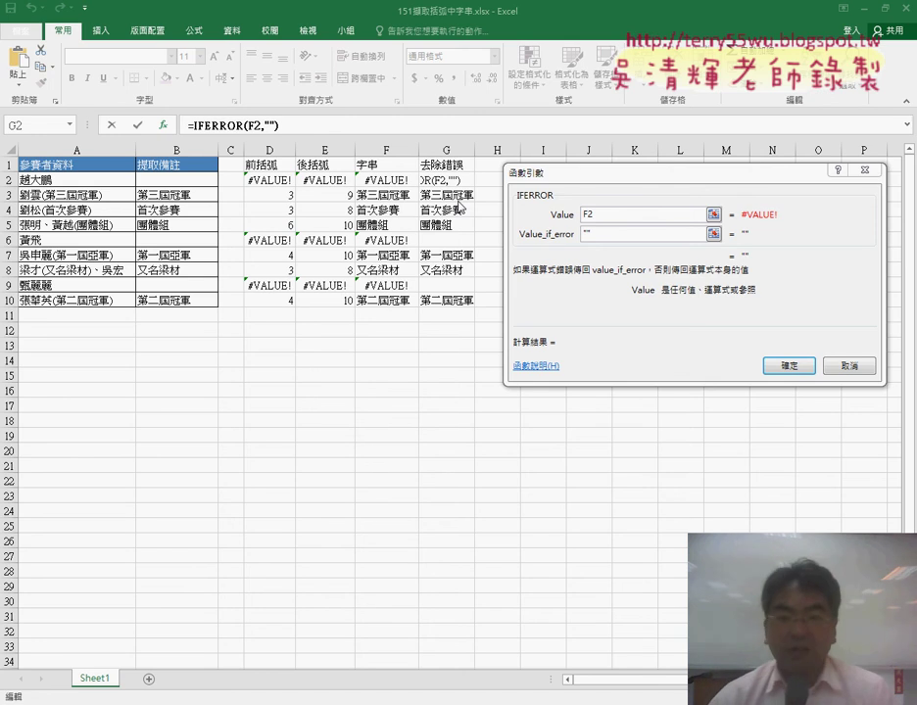
{"action": "left_click", "coordinate": [846, 366]}
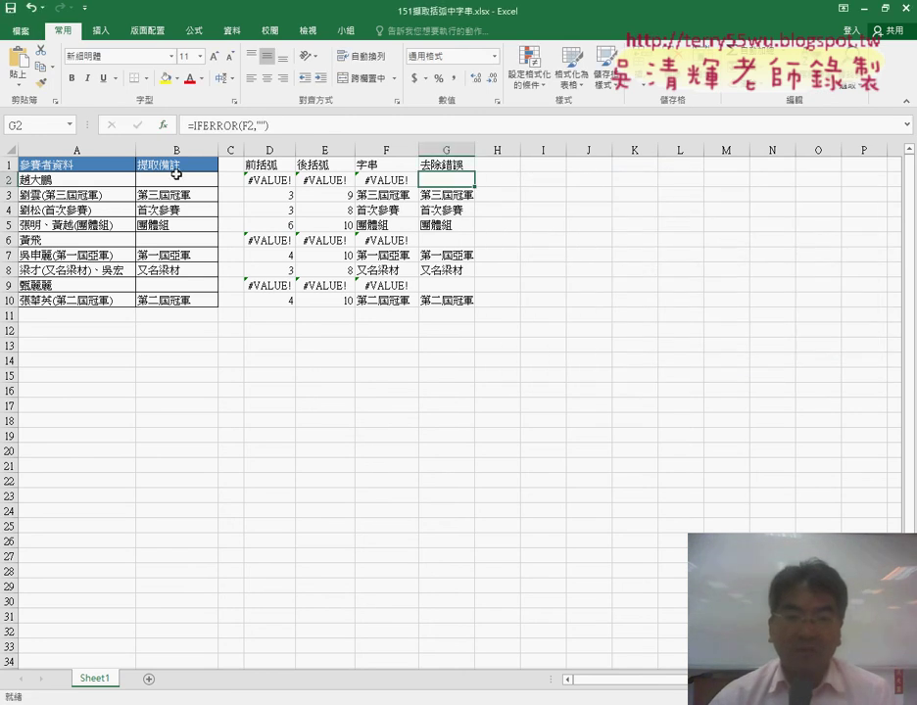
- Clear B2:B10, paste the finished formula into it, then clear the results again
{"action": "left_click", "coordinate": [184, 182]}
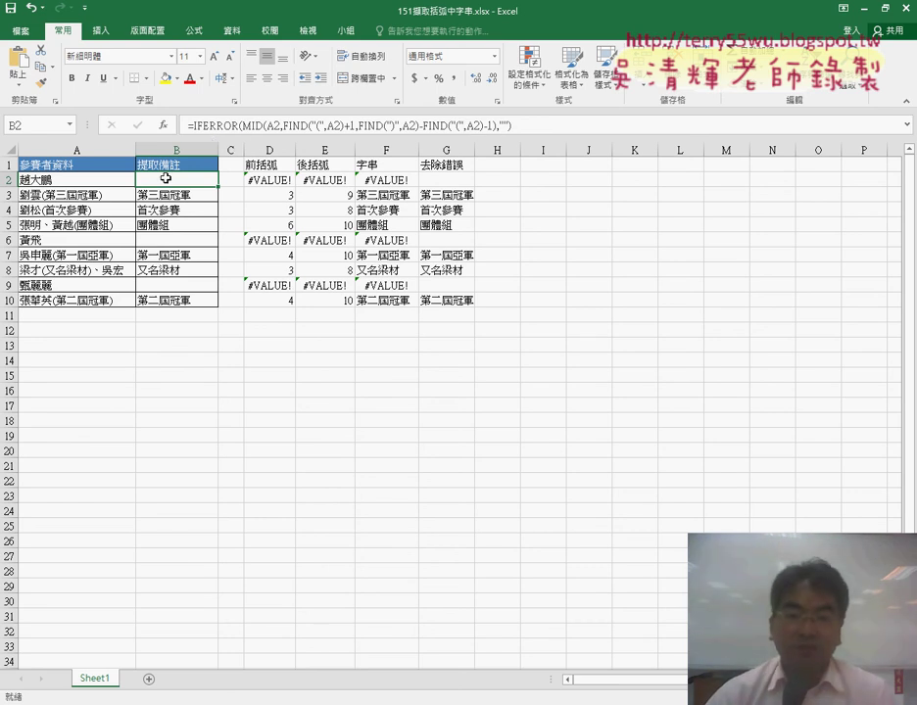
{"action": "left_click_drag", "start_coordinate": [166, 178], "coordinate": [176, 300]}
{"action": "key", "text": "Delete"}
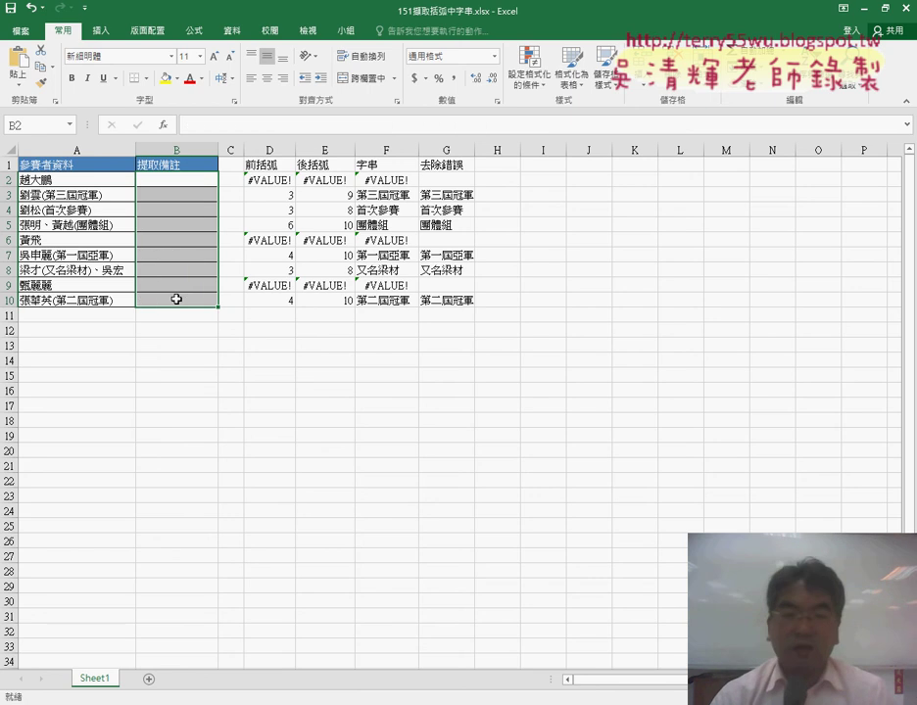
{"action": "left_click", "coordinate": [176, 176]}
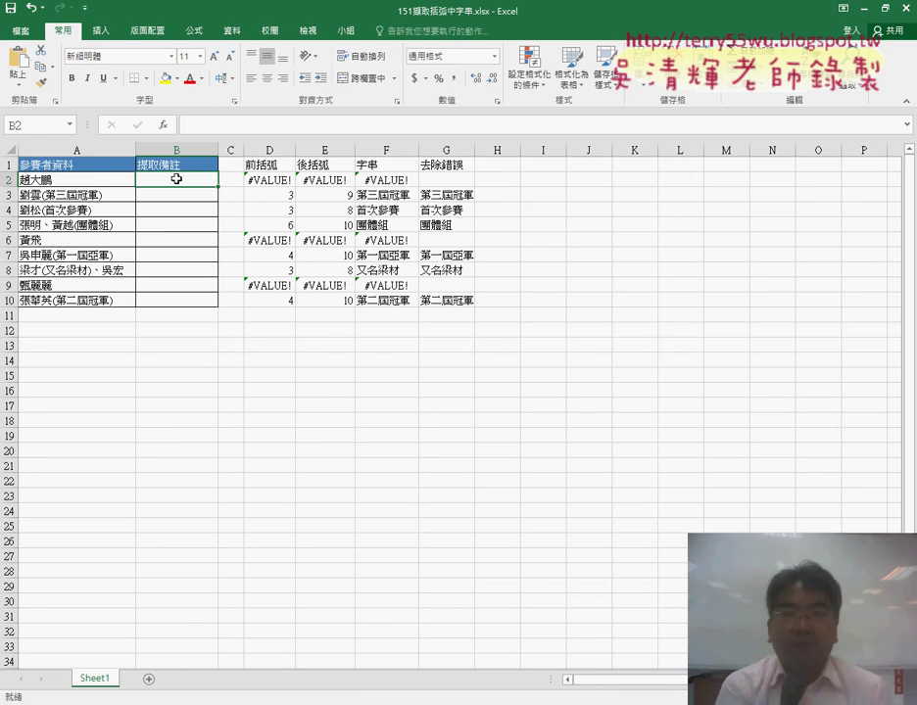
{"action": "left_click", "coordinate": [269, 179]}
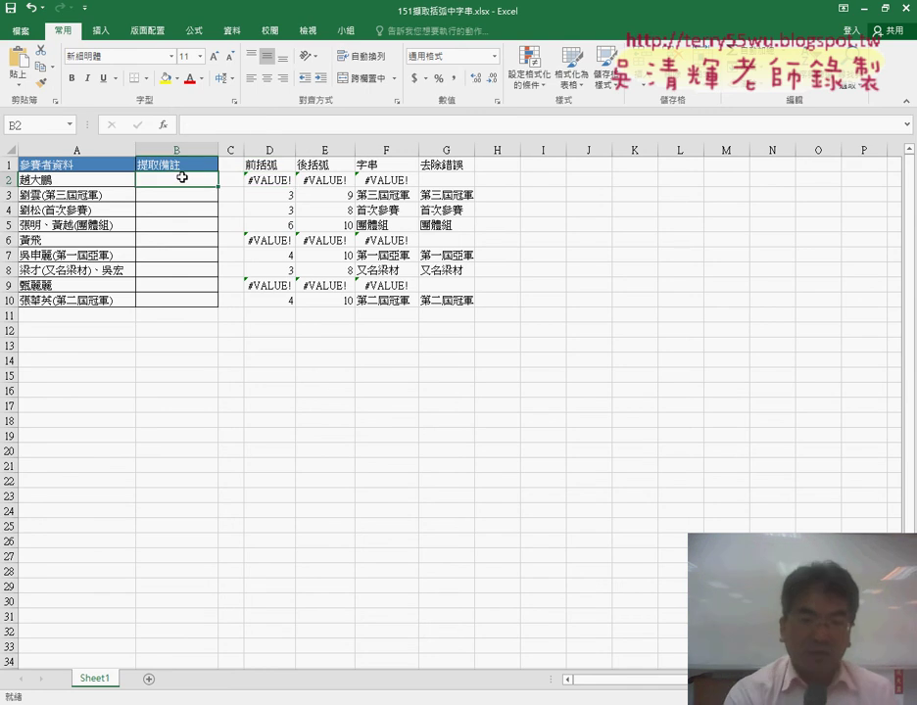
{"action": "left_click", "coordinate": [182, 177]}
{"action": "type", "text": "=IFERROR(MID(A2,FIND(\"(\",A2)+1,FIND(\")\",A2)-FIND(\"(\",A2)-1),\"\")"}
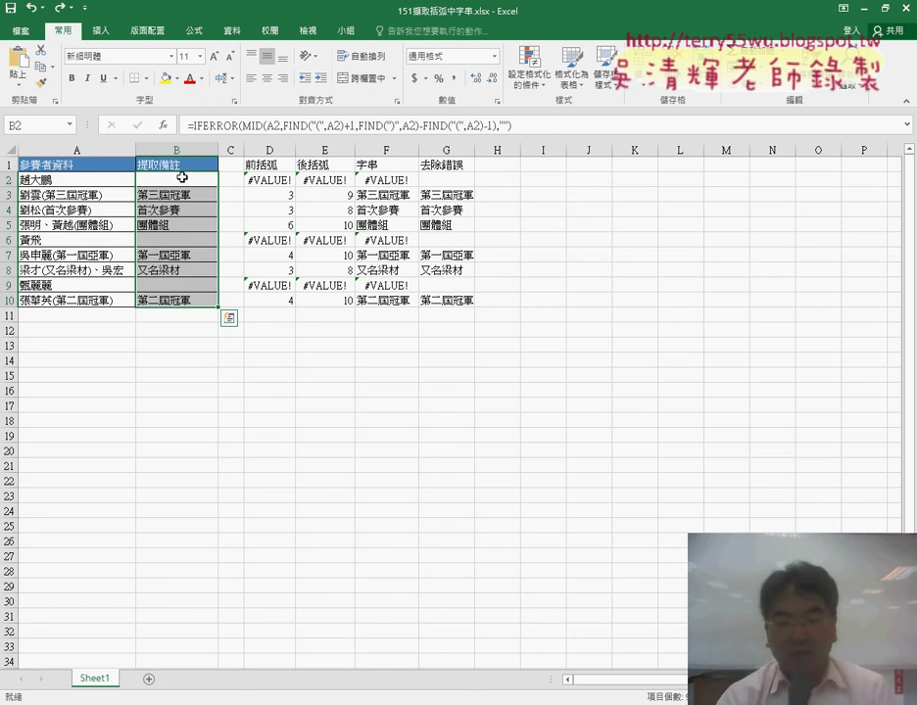
{"action": "key", "text": "Delete"}
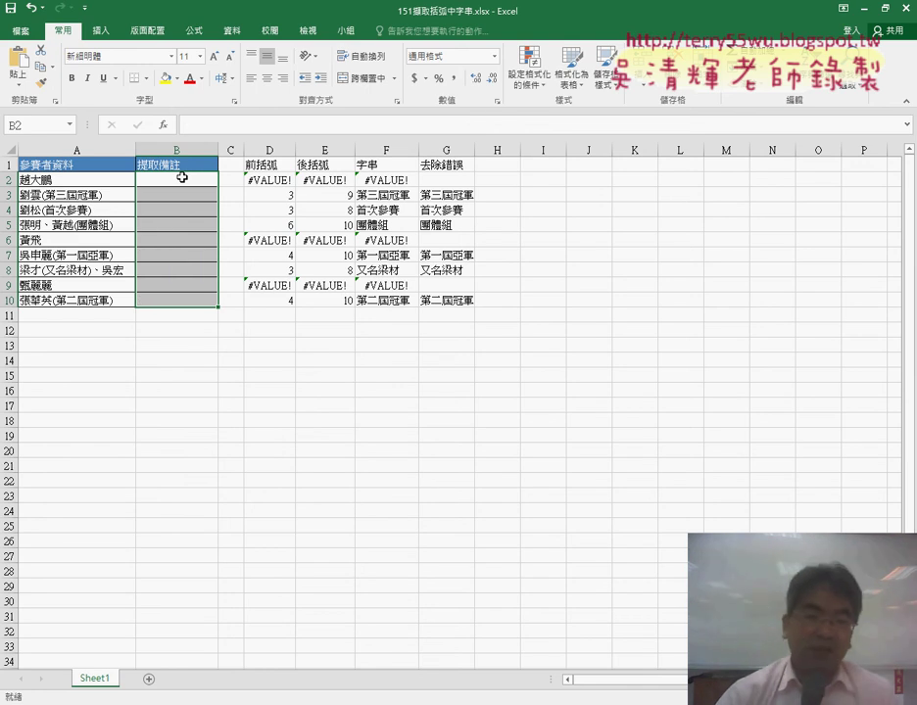
- Copy FIND("(",A2) from D2's formula text without changing D2, then select B2
{"action": "left_click", "coordinate": [274, 180]}
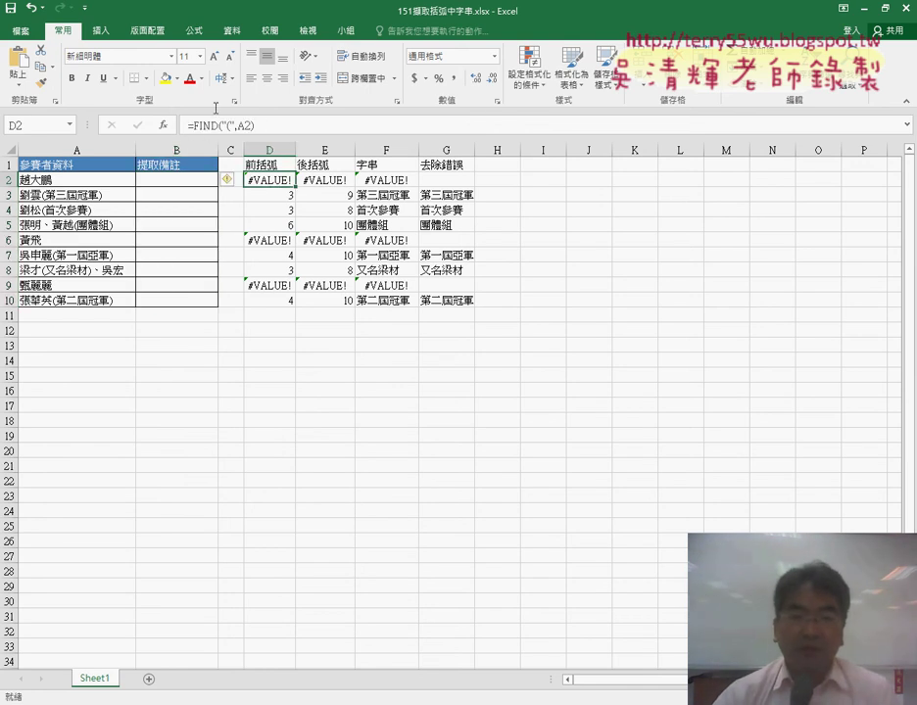
{"action": "left_click_drag", "start_coordinate": [190, 126], "coordinate": [263, 125]}
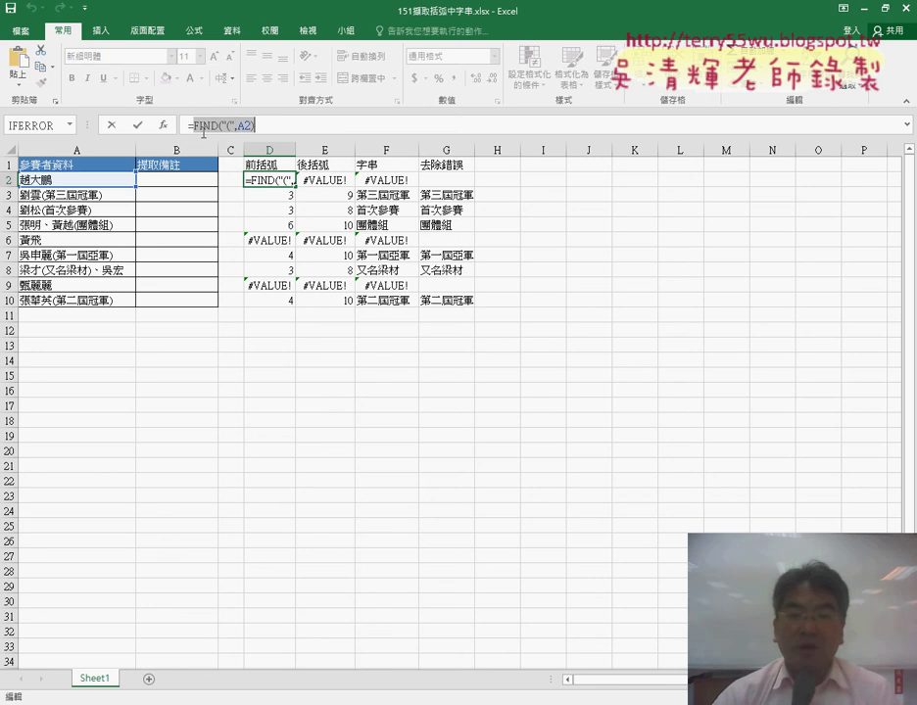
{"action": "right_click", "coordinate": [226, 126]}
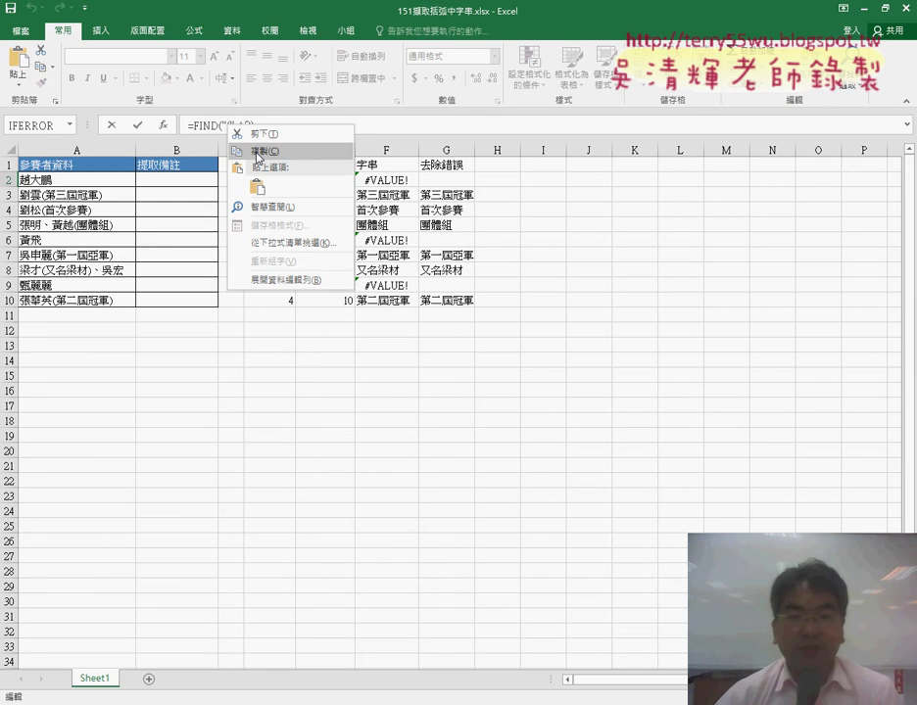
{"action": "left_click", "coordinate": [257, 152]}
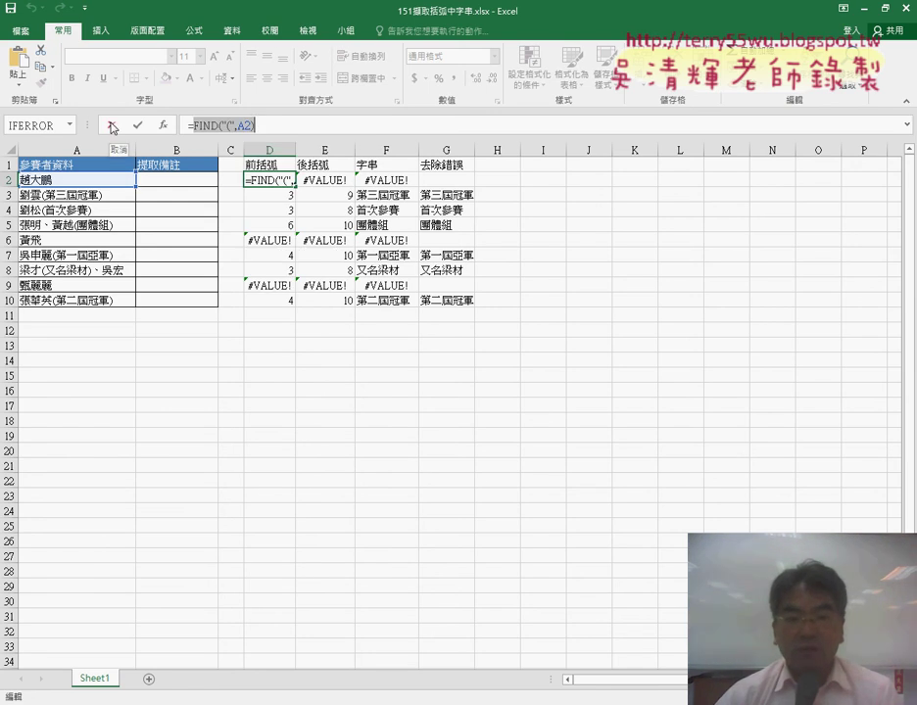
{"action": "left_click", "coordinate": [112, 126]}
{"action": "left_click", "coordinate": [182, 179]}
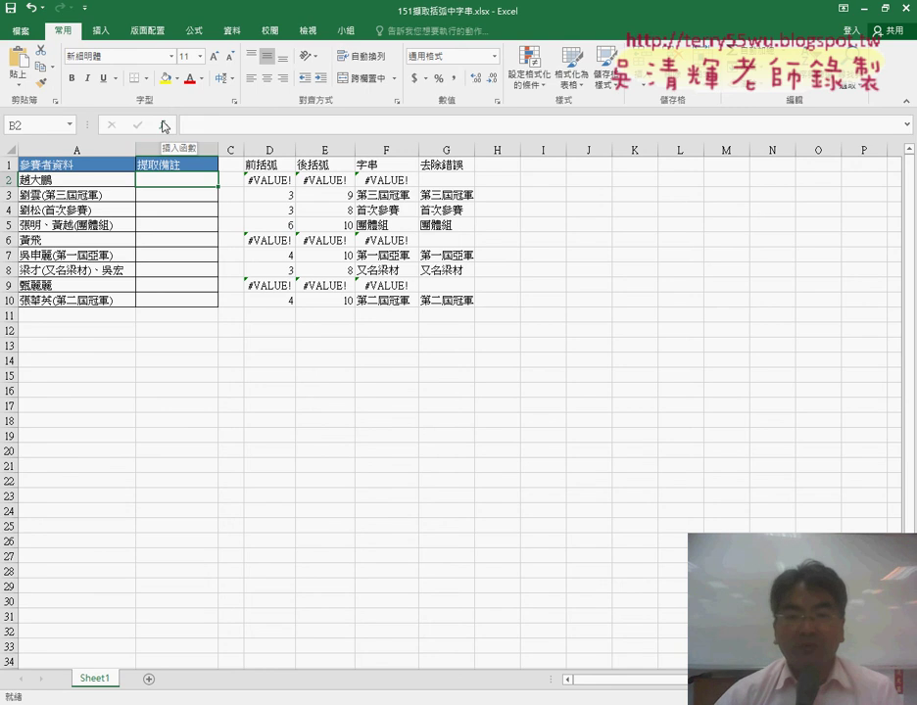
- Insert the MID text function in B2 with A2 as its Text argument
{"action": "left_click", "coordinate": [163, 129]}
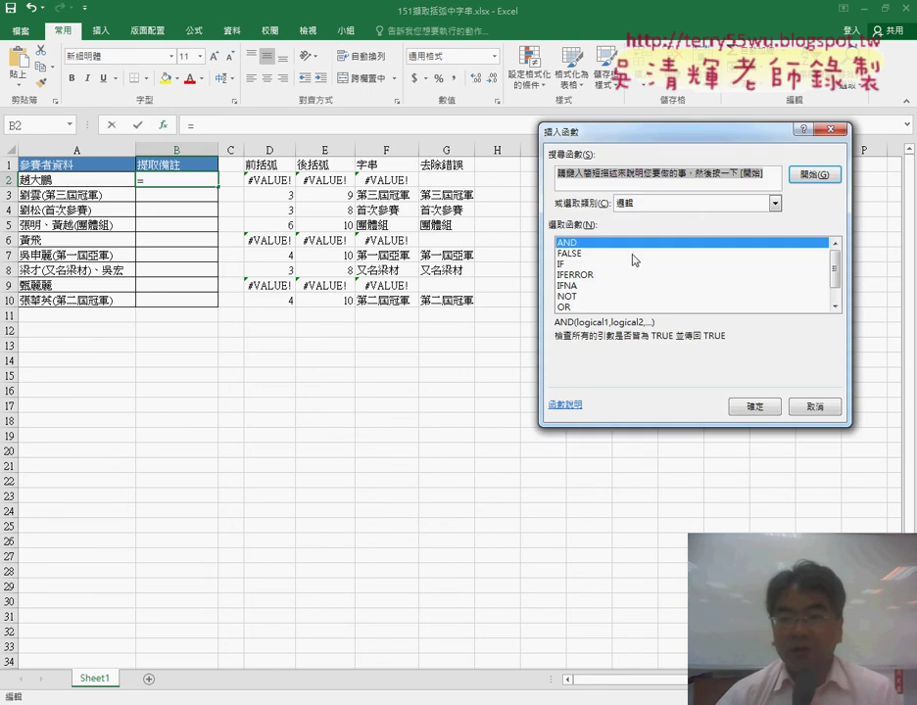
{"action": "left_click", "coordinate": [774, 203]}
{"action": "left_click", "coordinate": [673, 309]}
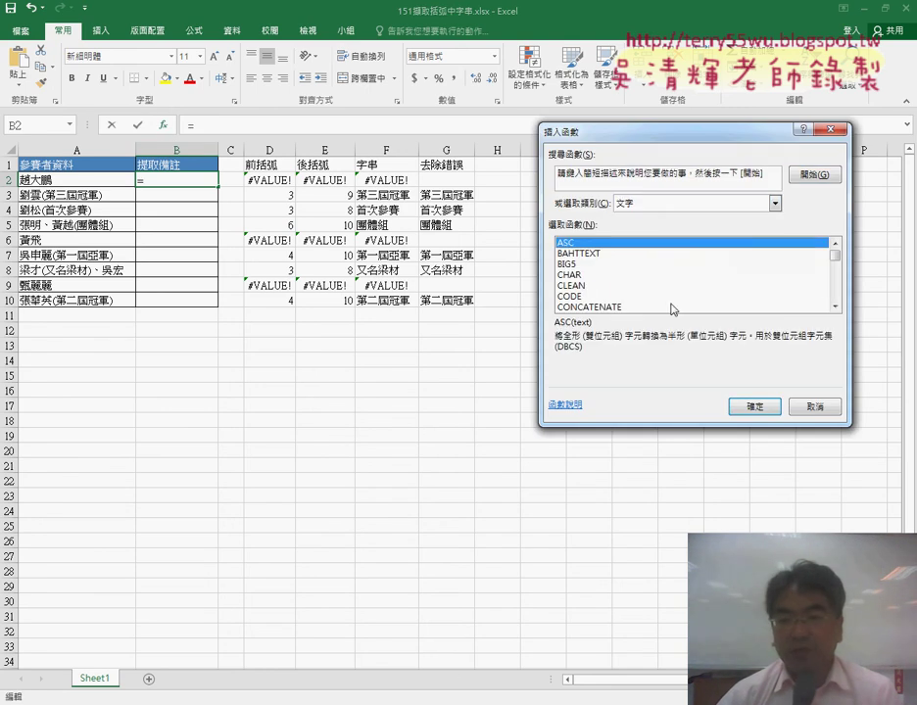
{"action": "left_click", "coordinate": [835, 309]}
{"action": "left_click", "coordinate": [836, 309]}
{"action": "left_click", "coordinate": [835, 310]}
{"action": "left_click", "coordinate": [835, 310]}
{"action": "left_click", "coordinate": [835, 309]}
{"action": "left_click", "coordinate": [835, 309]}
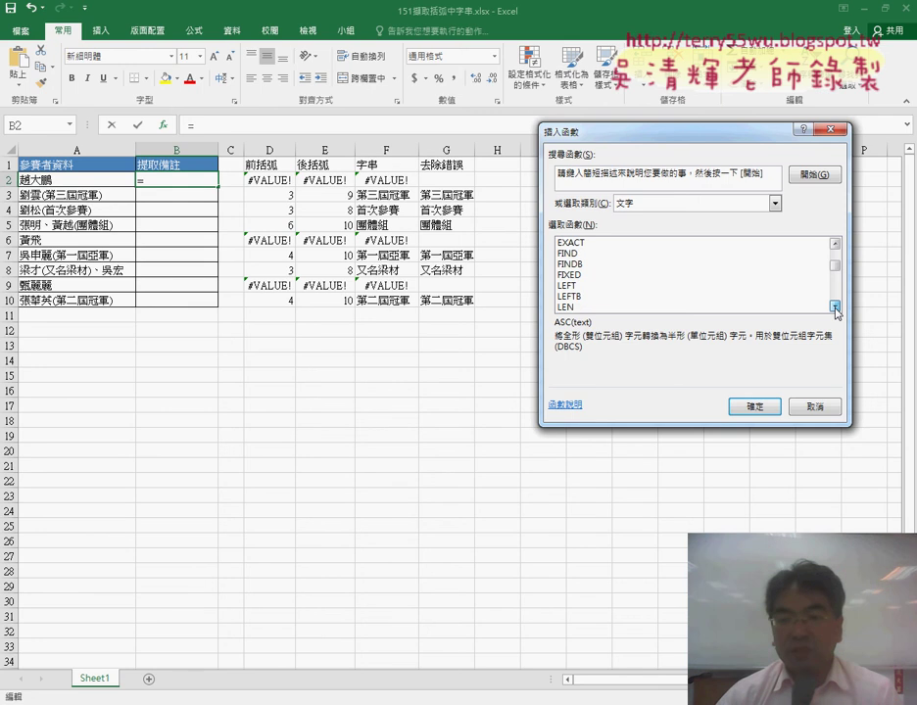
{"action": "left_click", "coordinate": [835, 309]}
{"action": "left_click", "coordinate": [835, 309]}
{"action": "left_click", "coordinate": [835, 310]}
{"action": "left_click", "coordinate": [835, 309]}
{"action": "left_click", "coordinate": [835, 309]}
{"action": "double_click", "coordinate": [702, 296]}
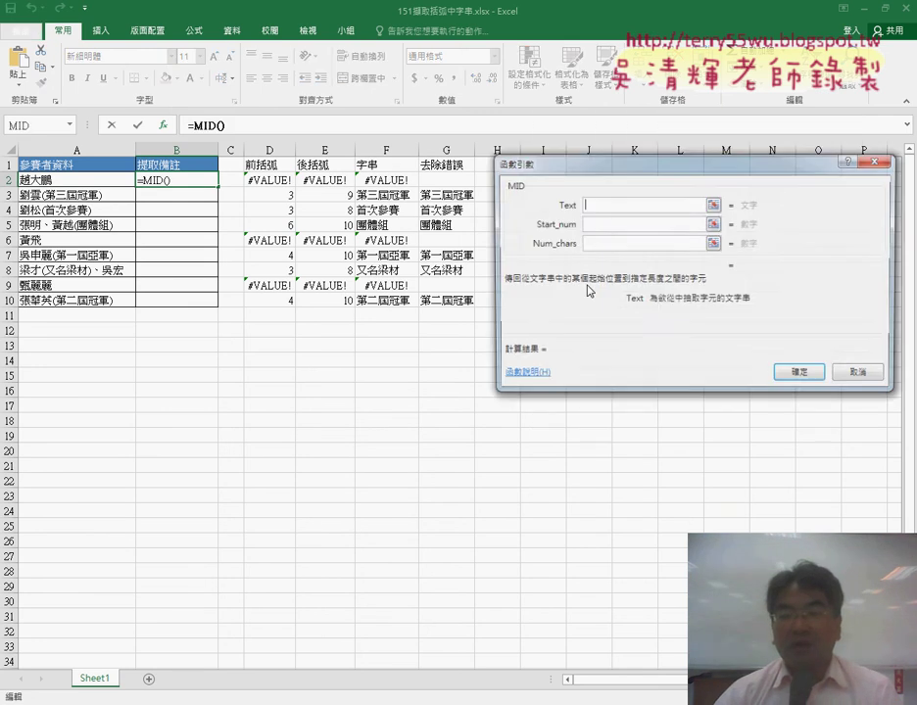
{"action": "left_click_drag", "start_coordinate": [549, 164], "coordinate": [206, 236]}
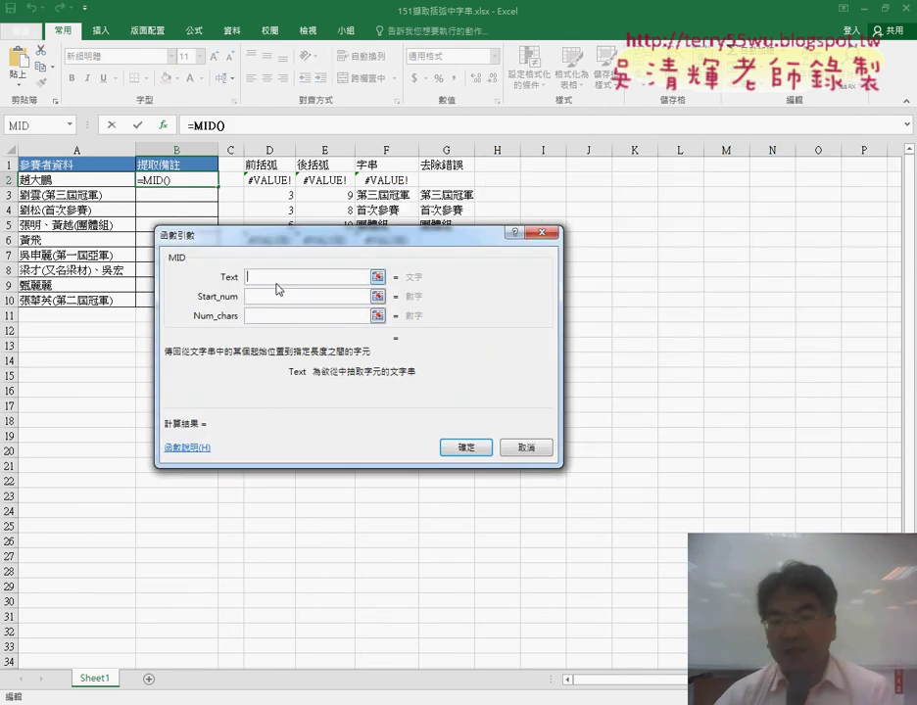
{"action": "left_click", "coordinate": [62, 183]}
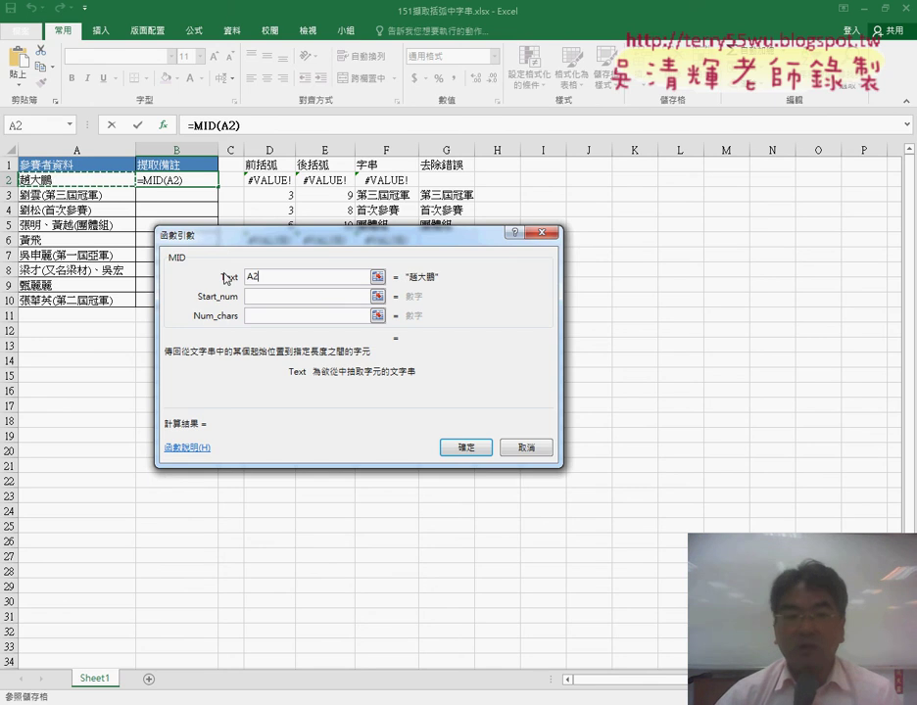
- Set MID's Start_num to FIND("(",A2)+1 and Num_chars to FIND(")",A2)-FIND("(",A2)-1
{"action": "left_click", "coordinate": [259, 300]}
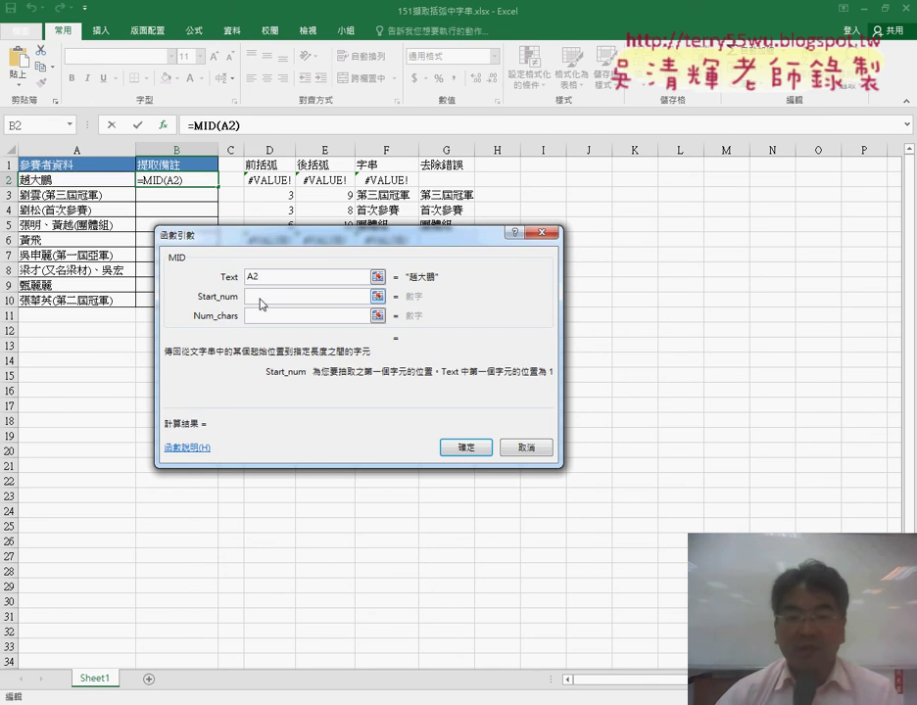
{"action": "right_click", "coordinate": [263, 298]}
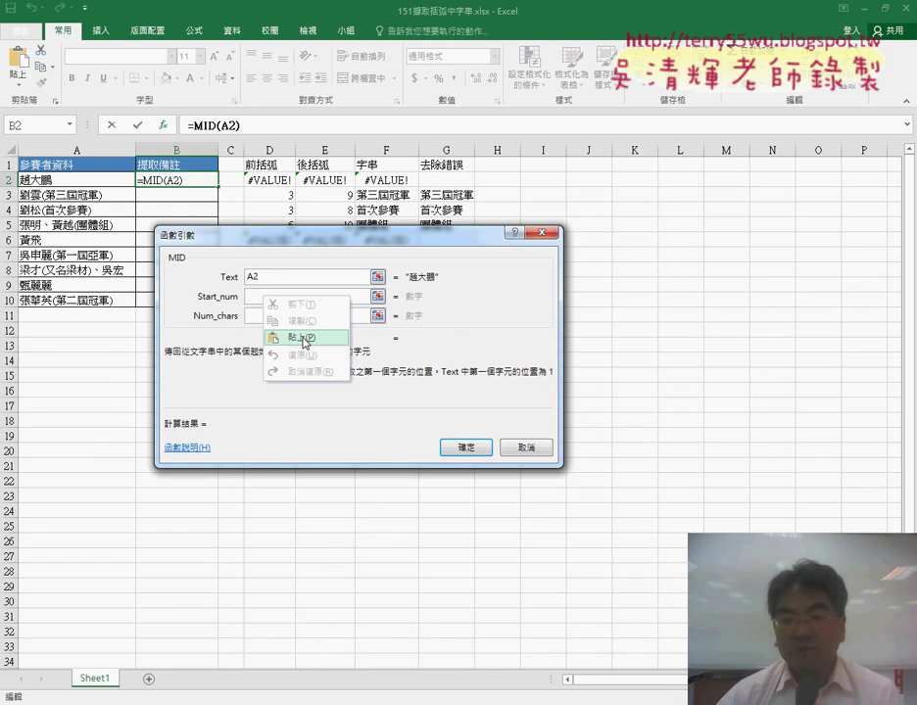
{"action": "left_click", "coordinate": [305, 337]}
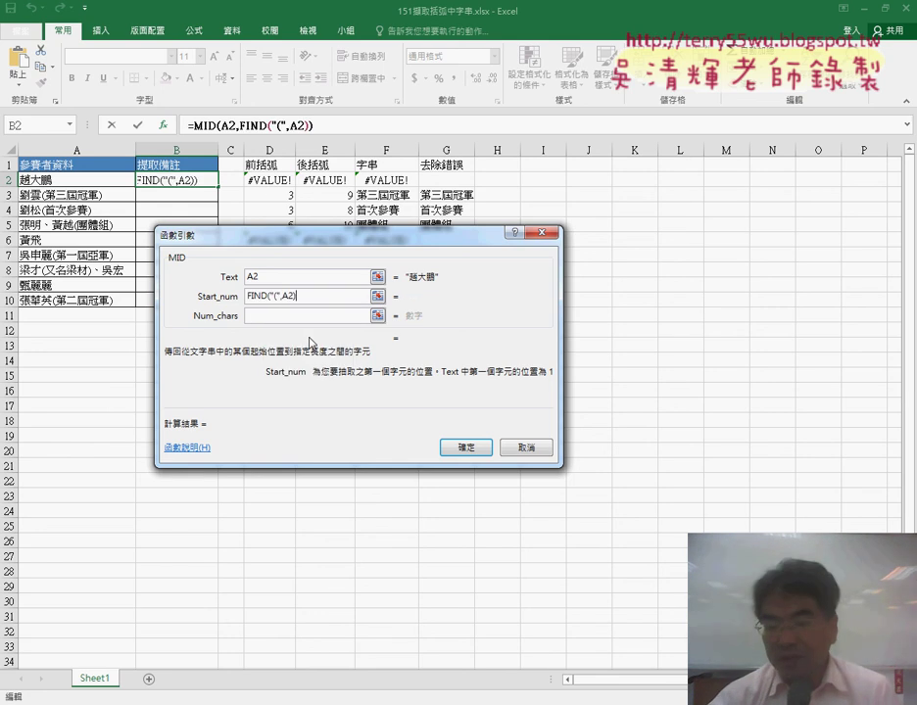
{"action": "type", "text": "+1"}
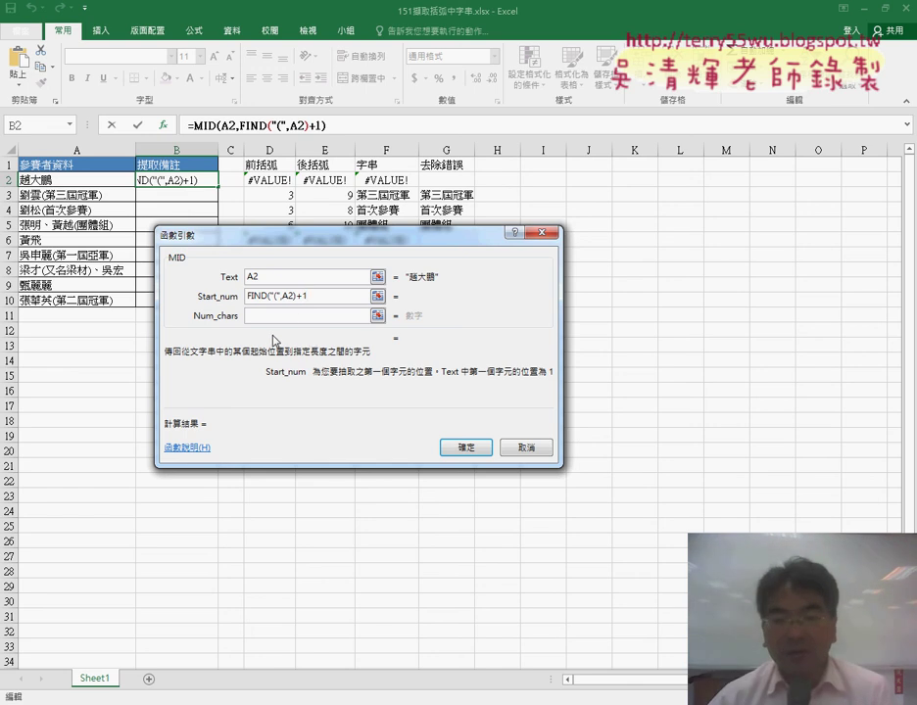
{"action": "left_click_drag", "start_coordinate": [297, 294], "coordinate": [247, 295]}
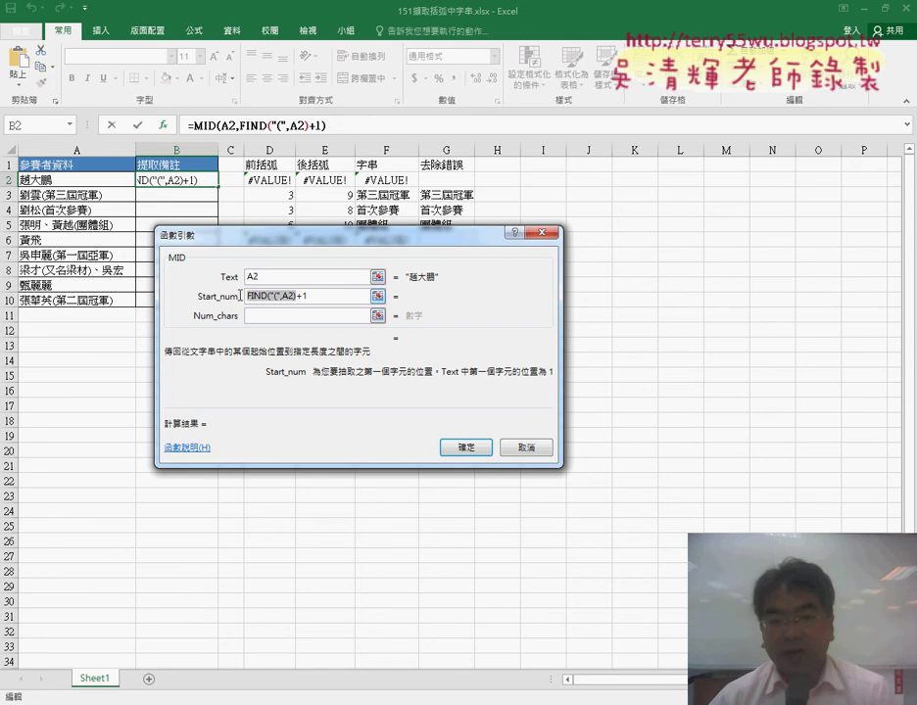
{"action": "key", "text": "ctrl+c"}
{"action": "left_click", "coordinate": [281, 316]}
{"action": "right_click", "coordinate": [256, 315]}
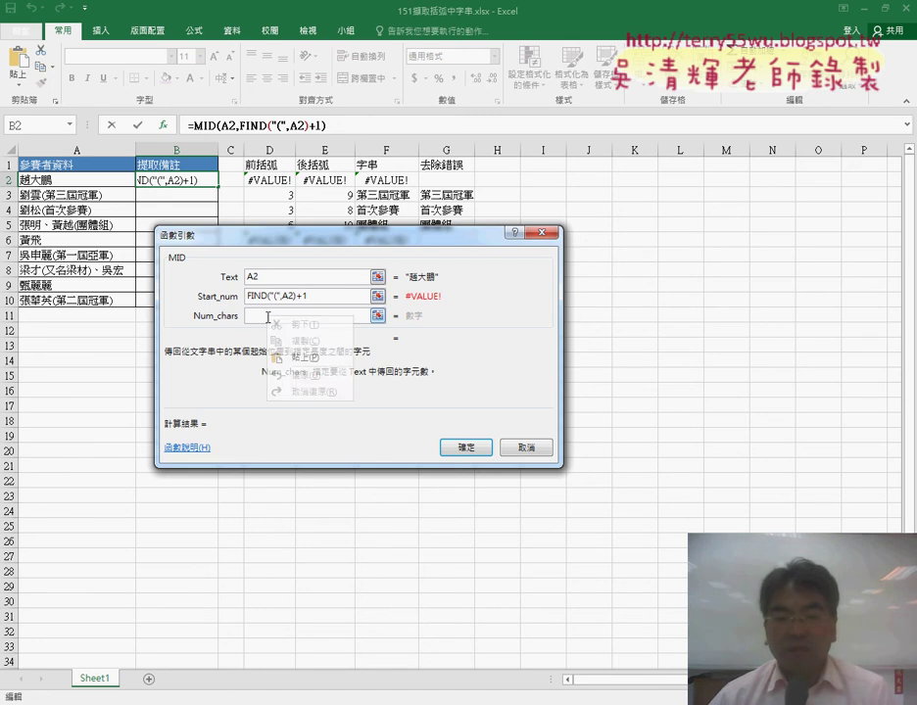
{"action": "left_click", "coordinate": [301, 364]}
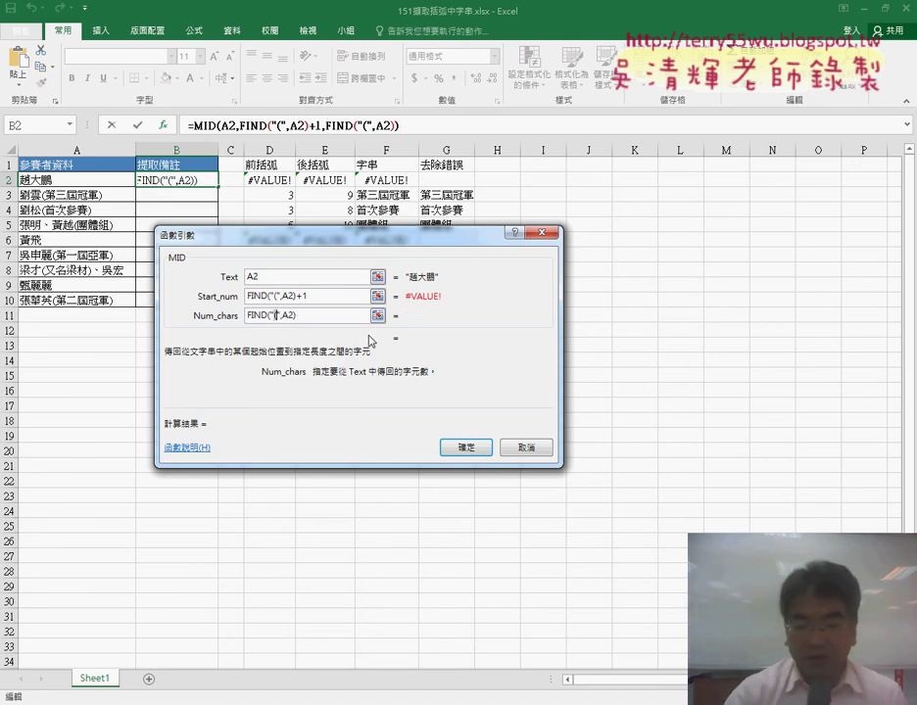
{"action": "type", "text": ")"}
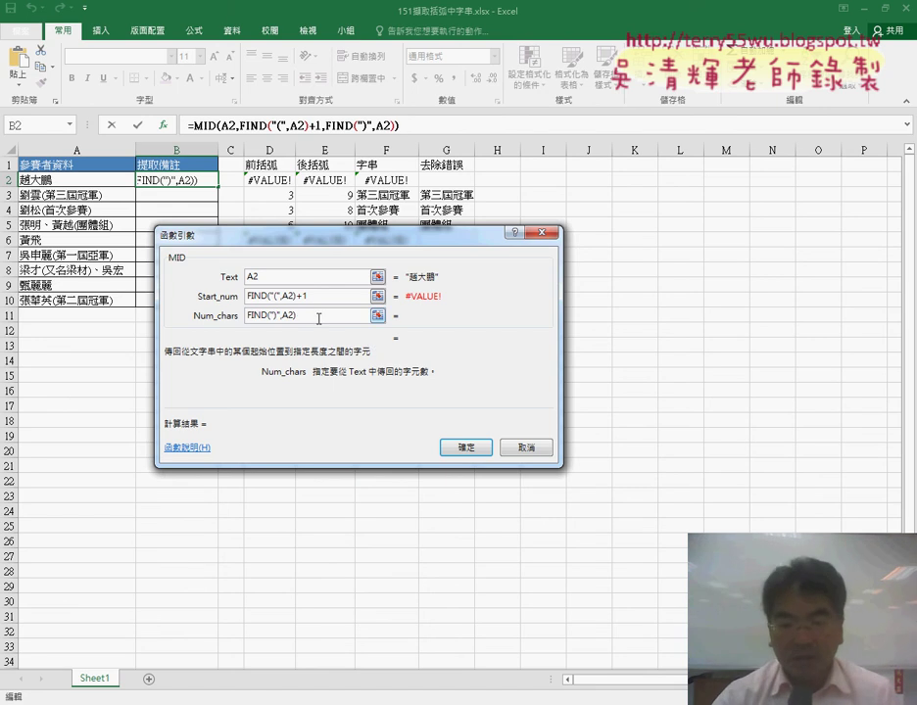
{"action": "type", "text": "-FIND(\"(\",A2)"}
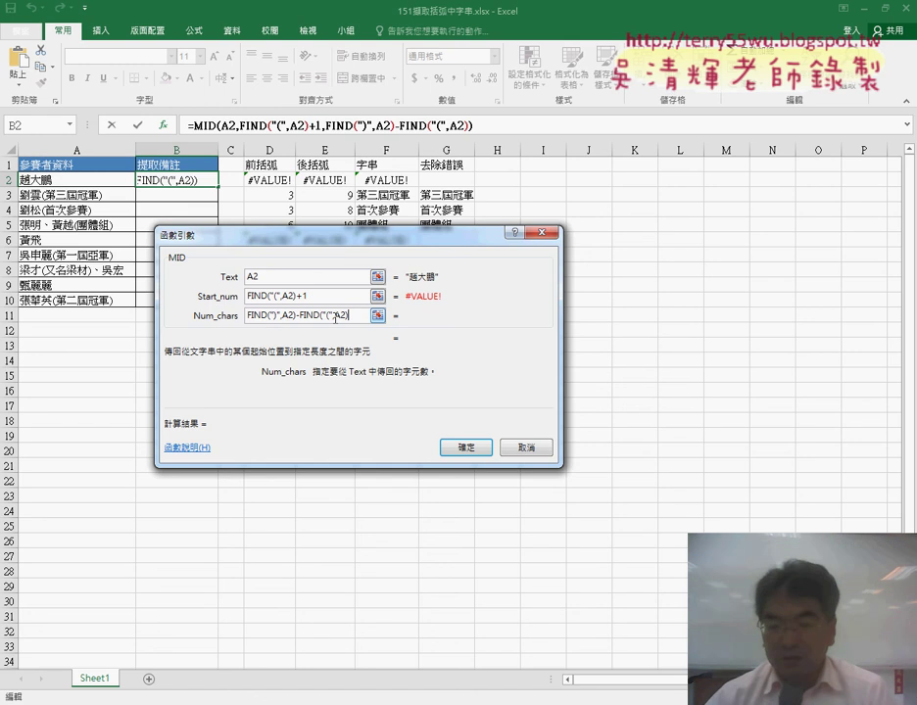
{"action": "type", "text": "-"}
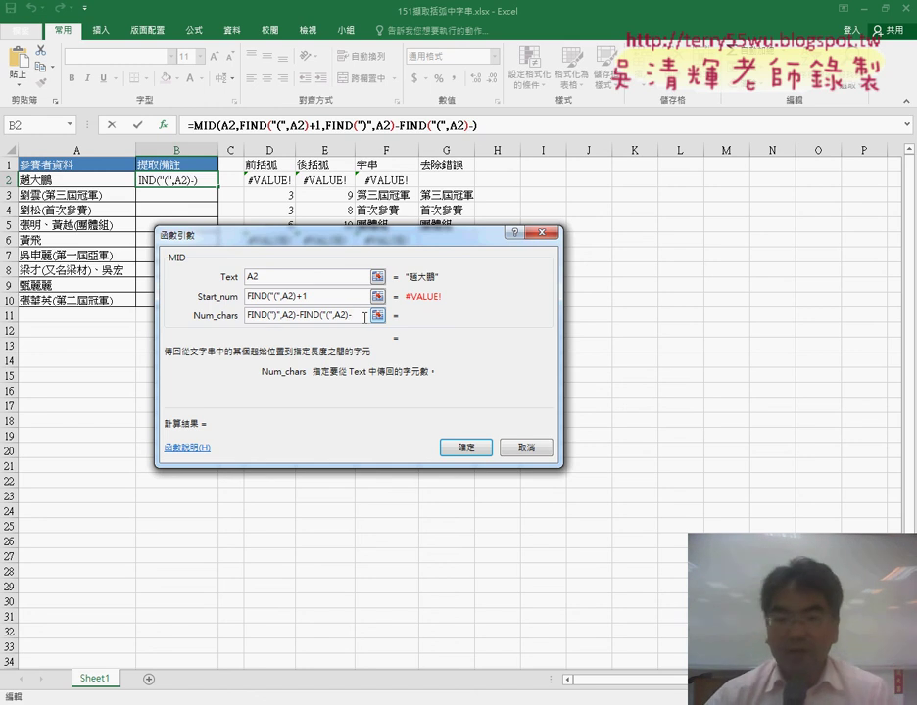
{"action": "type", "text": "1"}
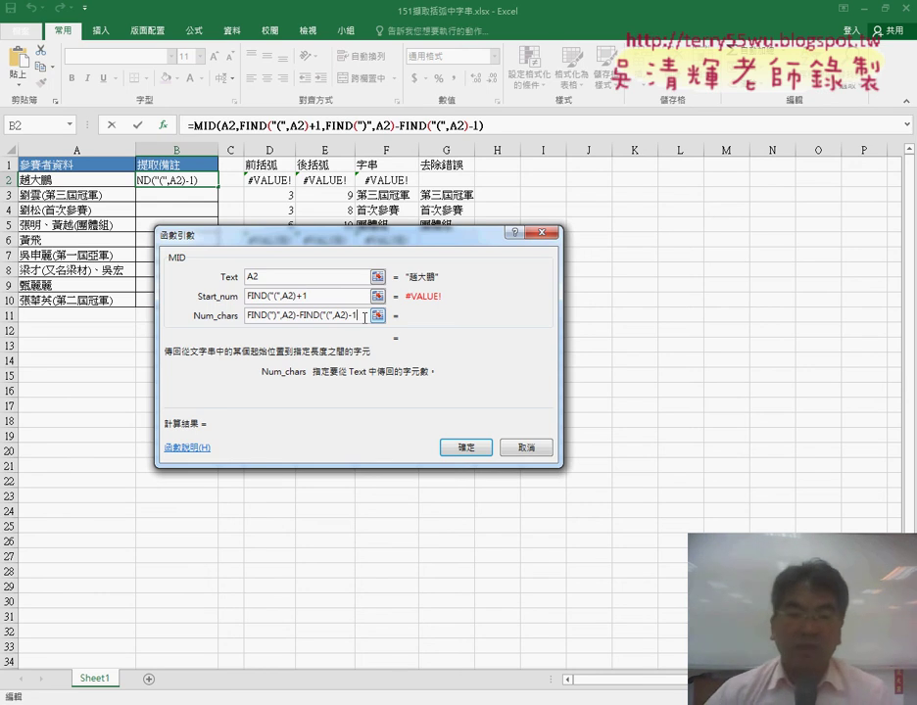
- Confirm B2's MID formula, fill it down to B10, and select B2's full formula text
{"action": "left_click", "coordinate": [466, 446]}
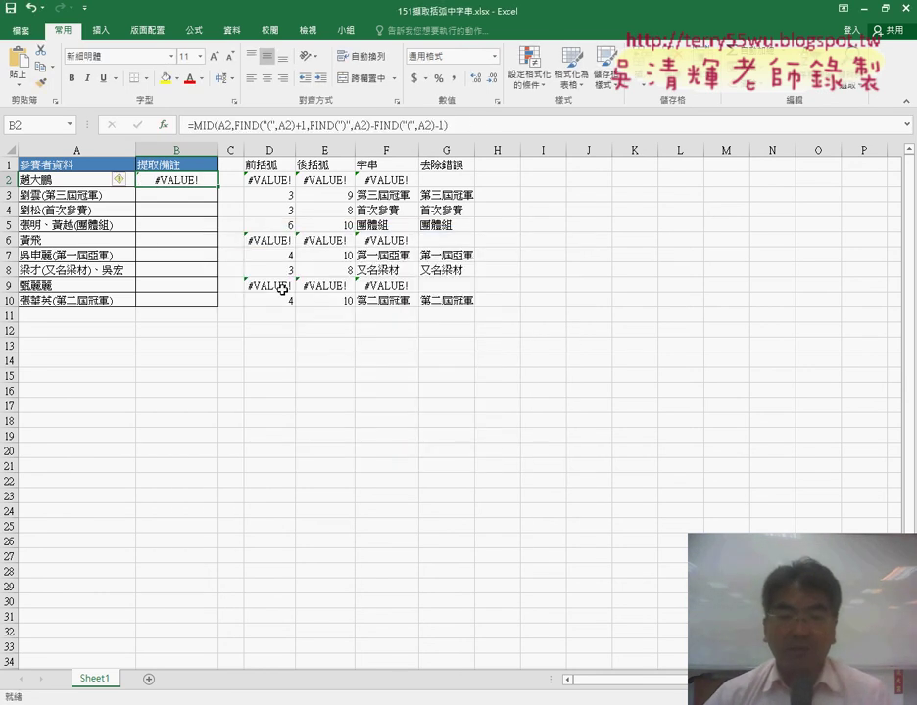
{"action": "left_click_drag", "start_coordinate": [221, 190], "coordinate": [218, 306]}
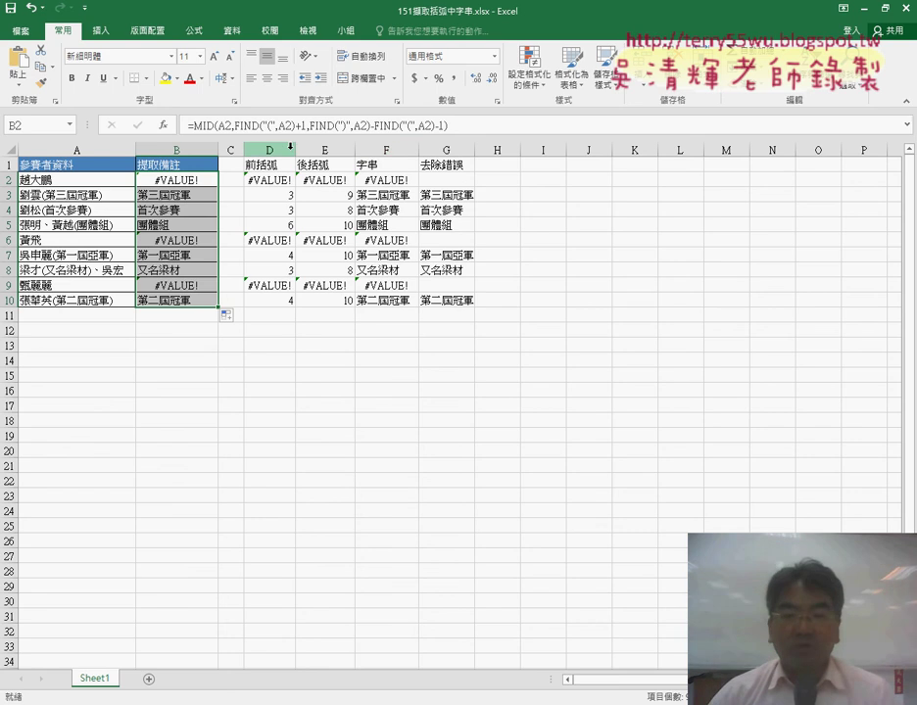
{"action": "left_click", "coordinate": [189, 181]}
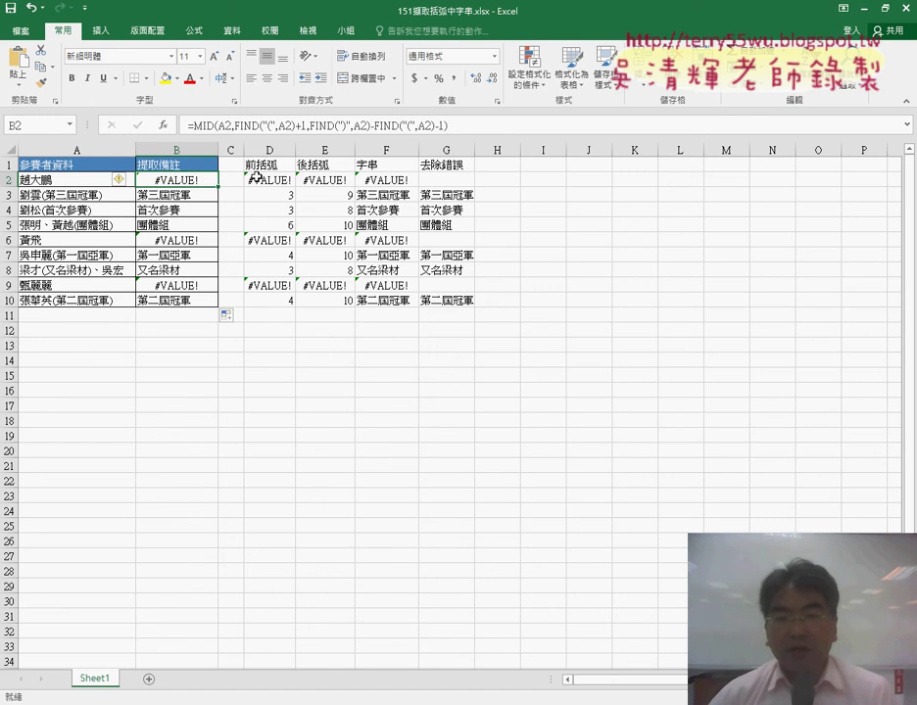
{"action": "left_click_drag", "start_coordinate": [187, 125], "coordinate": [472, 128]}
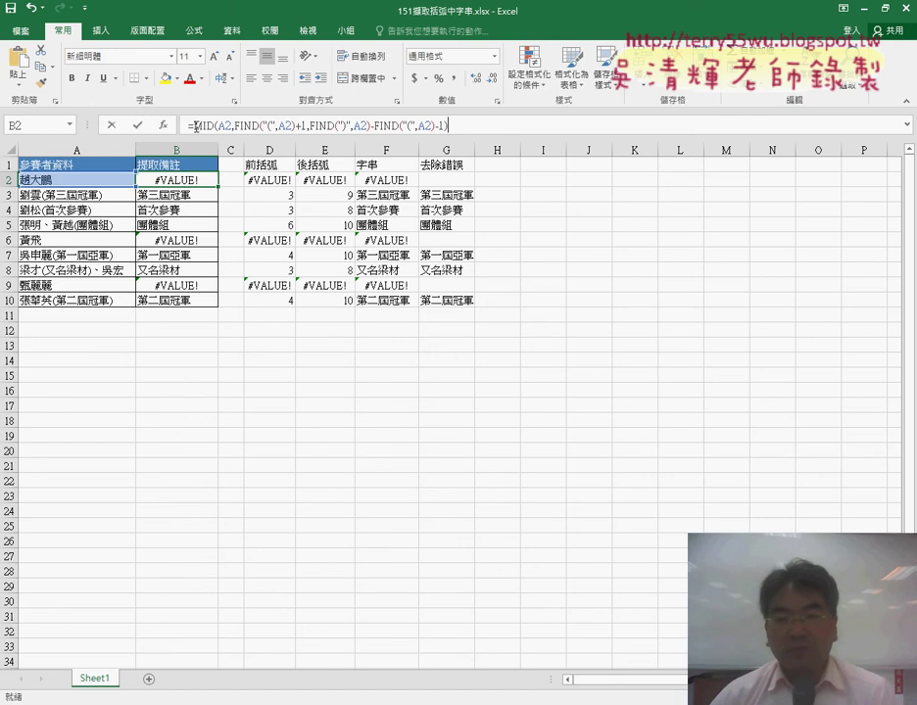
- Cut the MID formula text out of B2's formula bar
{"action": "left_click", "coordinate": [472, 127]}
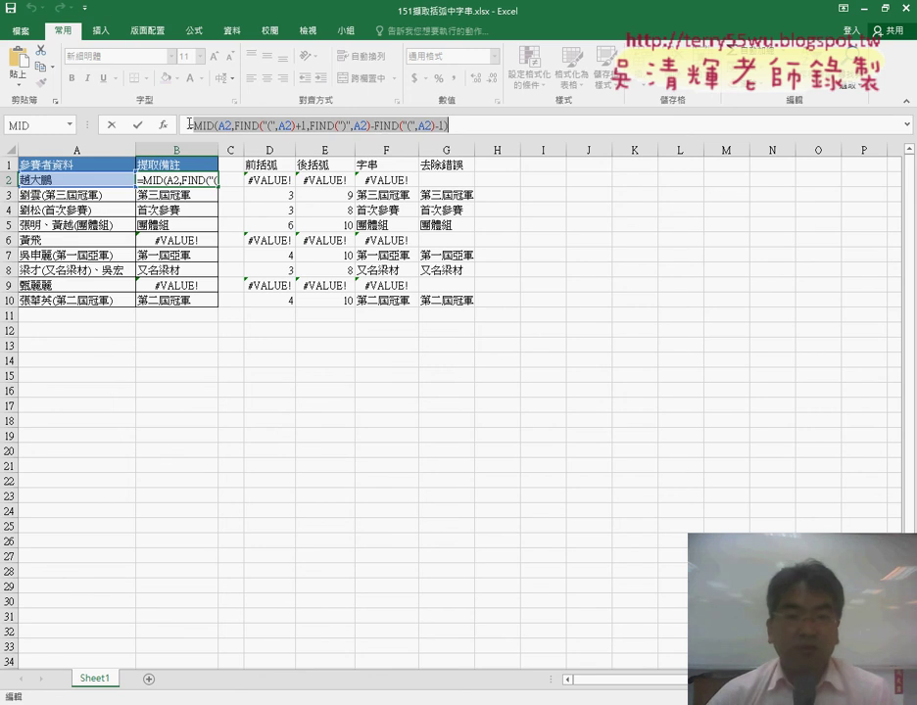
{"action": "right_click", "coordinate": [243, 126]}
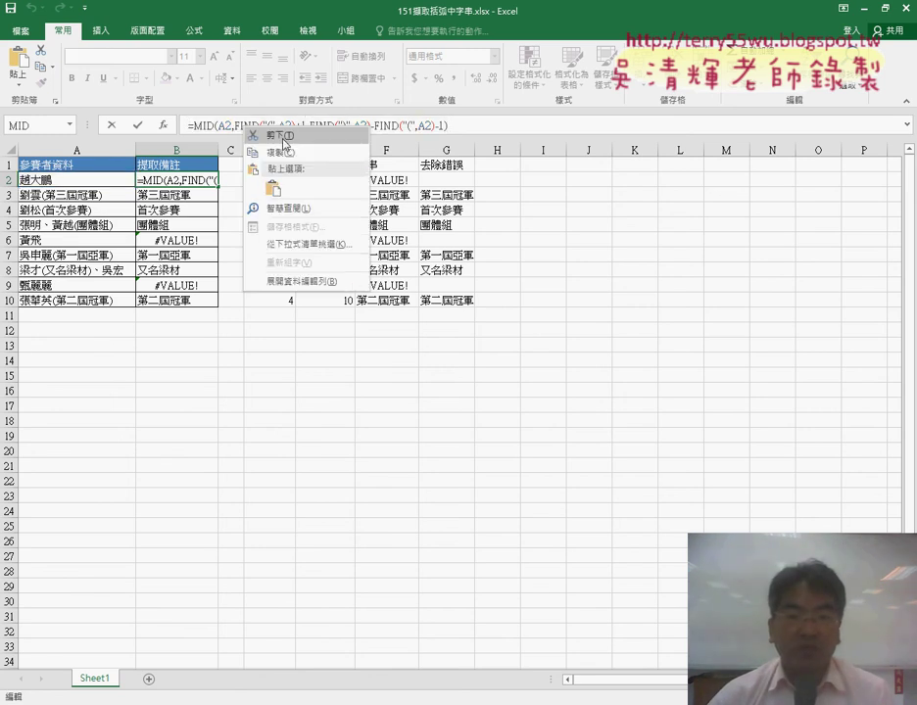
{"action": "left_click", "coordinate": [284, 143]}
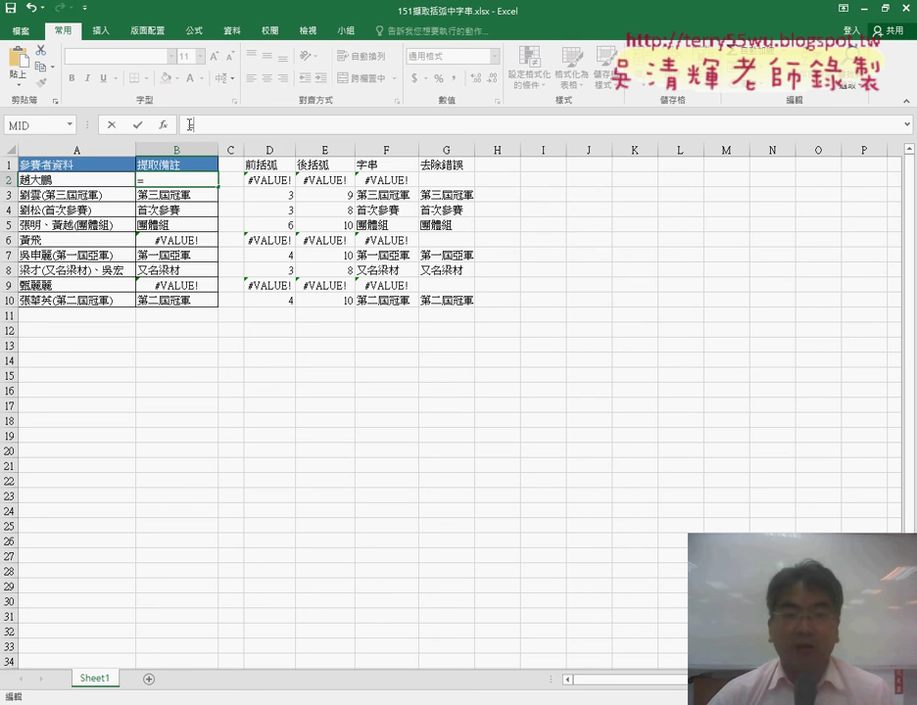
- Insert an IFERROR function from the Logical (邏輯) category into B2
{"action": "left_click", "coordinate": [164, 128]}
{"action": "left_click", "coordinate": [313, 275]}
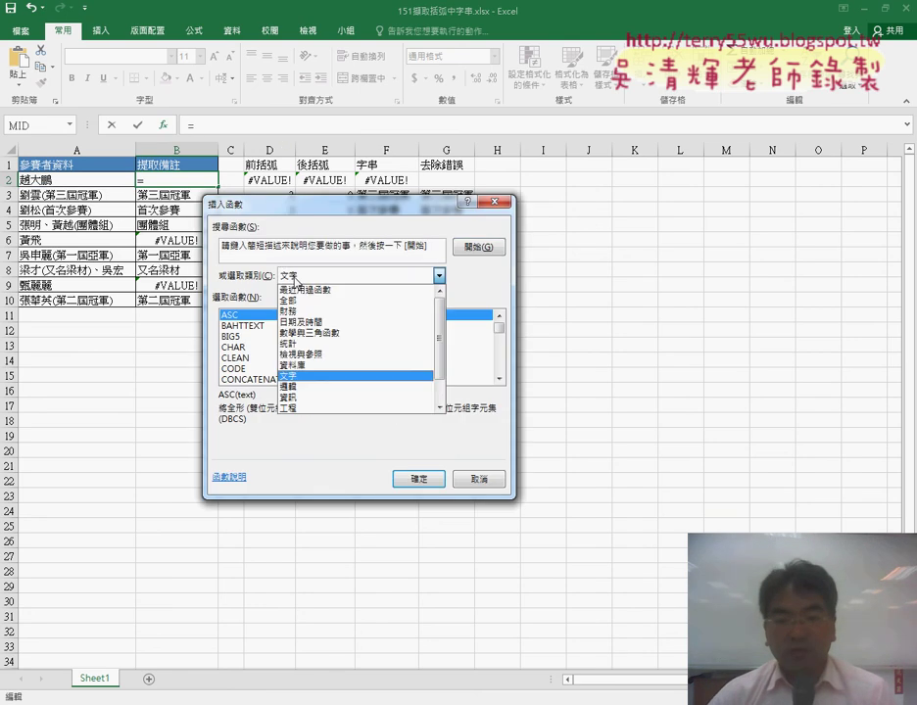
{"action": "left_click", "coordinate": [304, 382]}
{"action": "double_click", "coordinate": [244, 348]}
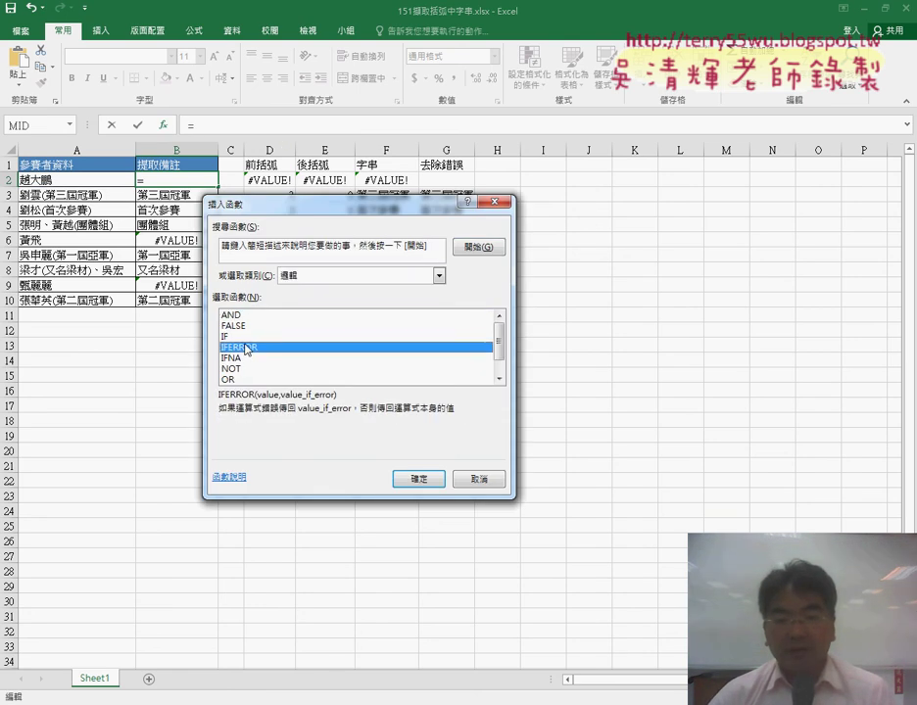
{"action": "right_click", "coordinate": [279, 288]}
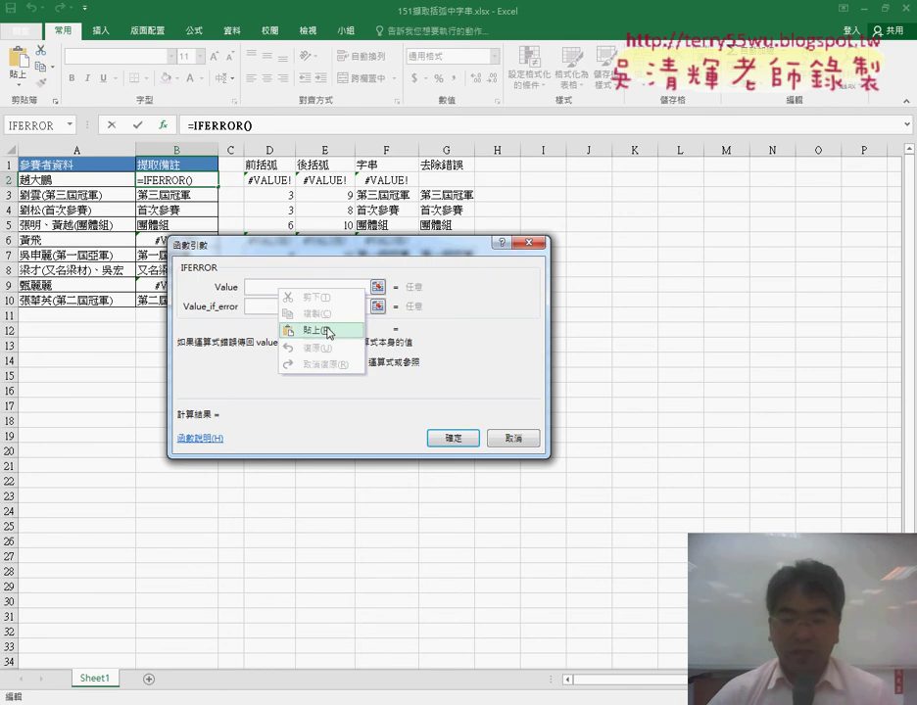
- Paste the MID formula as IFERROR's Value, set Value_if_error to "", and fill B2 down to B10
{"action": "left_click", "coordinate": [316, 330]}
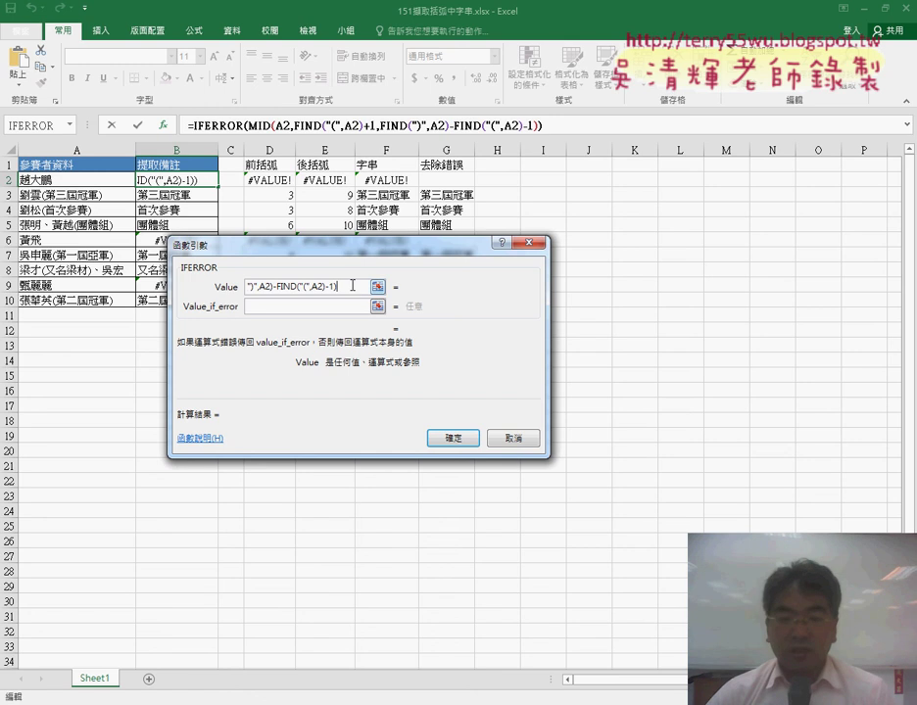
{"action": "left_click_drag", "start_coordinate": [351, 285], "coordinate": [237, 286]}
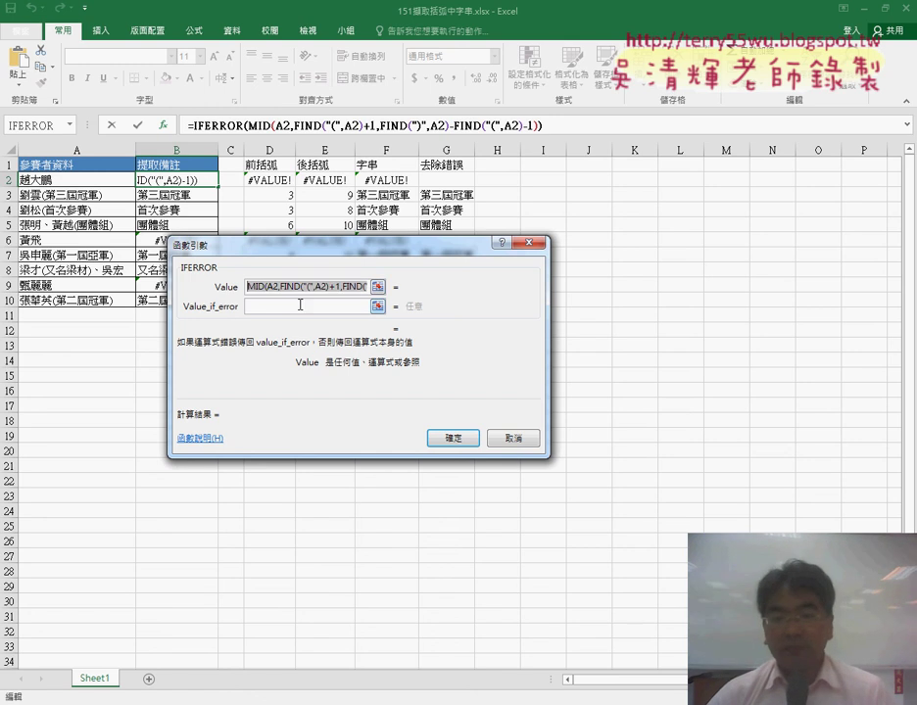
{"action": "left_click", "coordinate": [300, 305]}
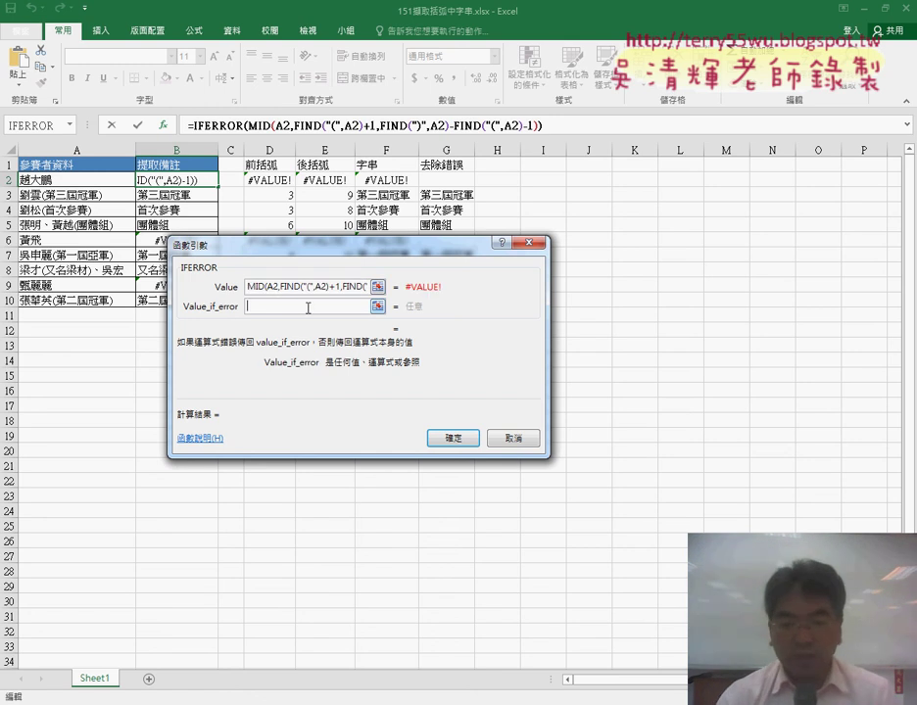
{"action": "type", "text": "\"\""}
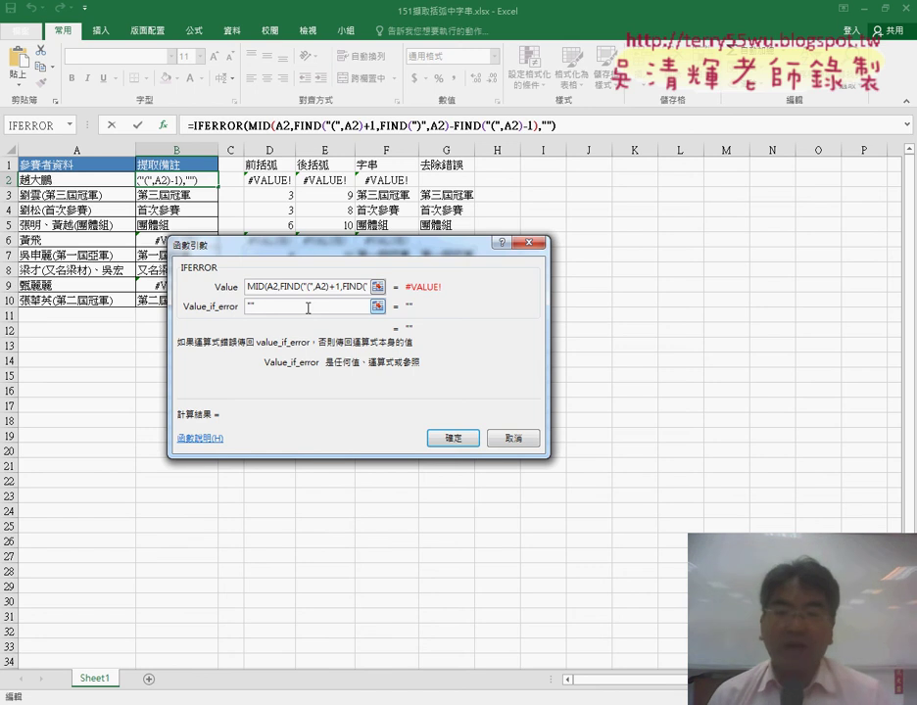
{"action": "left_click", "coordinate": [446, 440]}
{"action": "left_click_drag", "start_coordinate": [221, 189], "coordinate": [209, 305]}
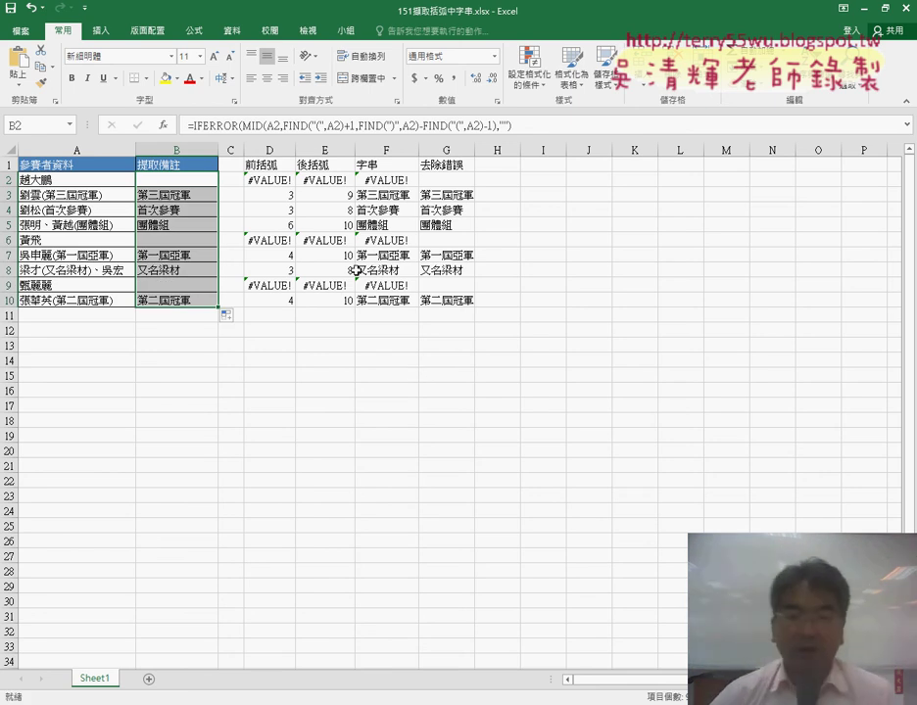
{"action": "left_click_drag", "start_coordinate": [284, 149], "coordinate": [460, 148]}
{"action": "right_click", "coordinate": [414, 251]}
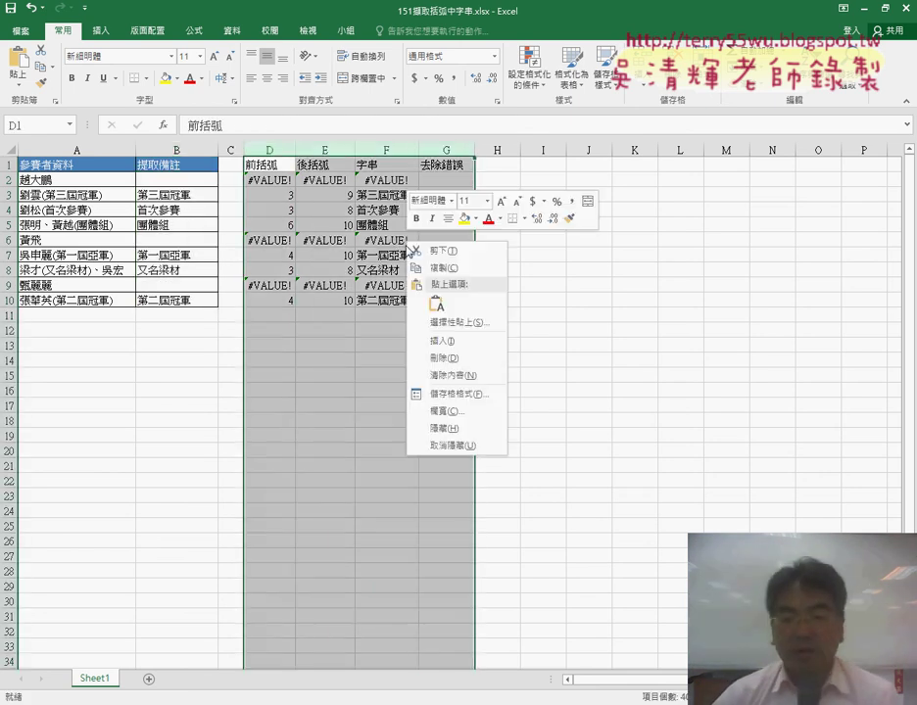
{"action": "left_click", "coordinate": [479, 429]}
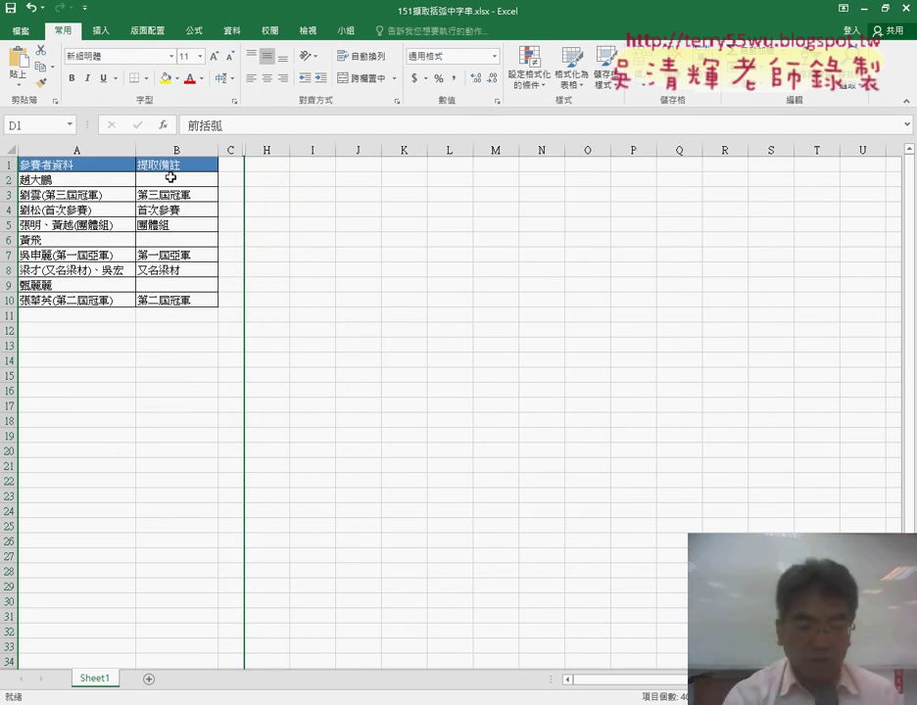
{"action": "key", "text": "ctrl+z"}
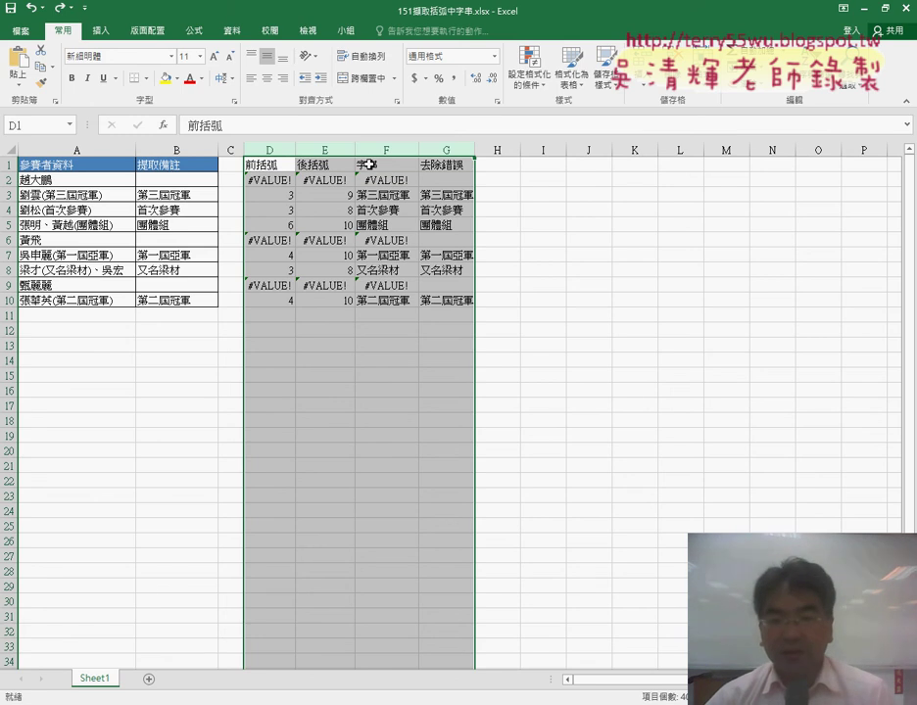
{"action": "left_click", "coordinate": [171, 180]}
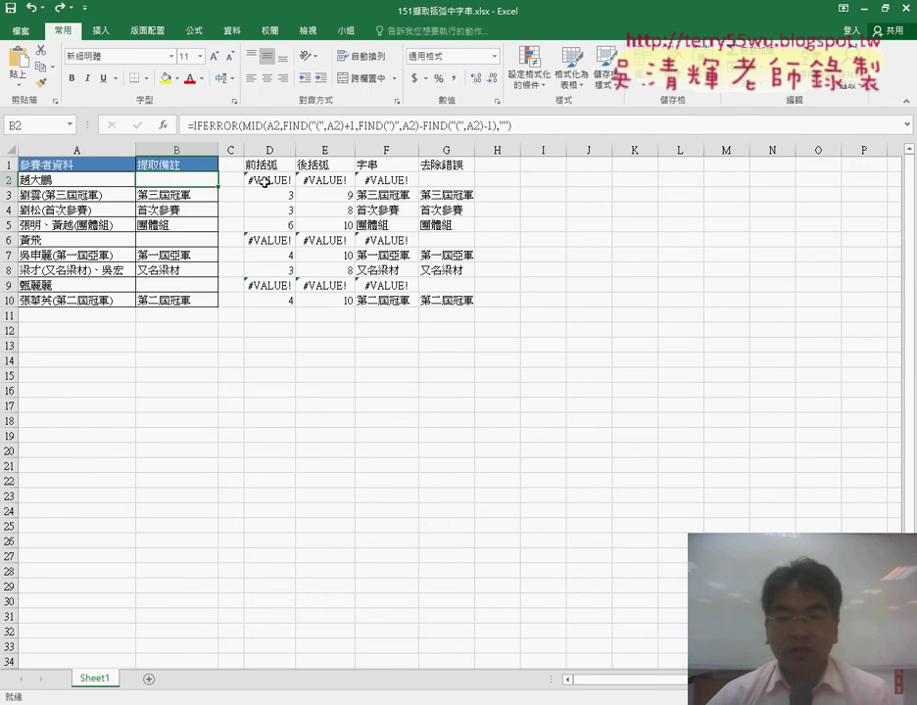
{"action": "left_click", "coordinate": [265, 183]}
{"action": "left_click_drag", "start_coordinate": [193, 126], "coordinate": [257, 126]}
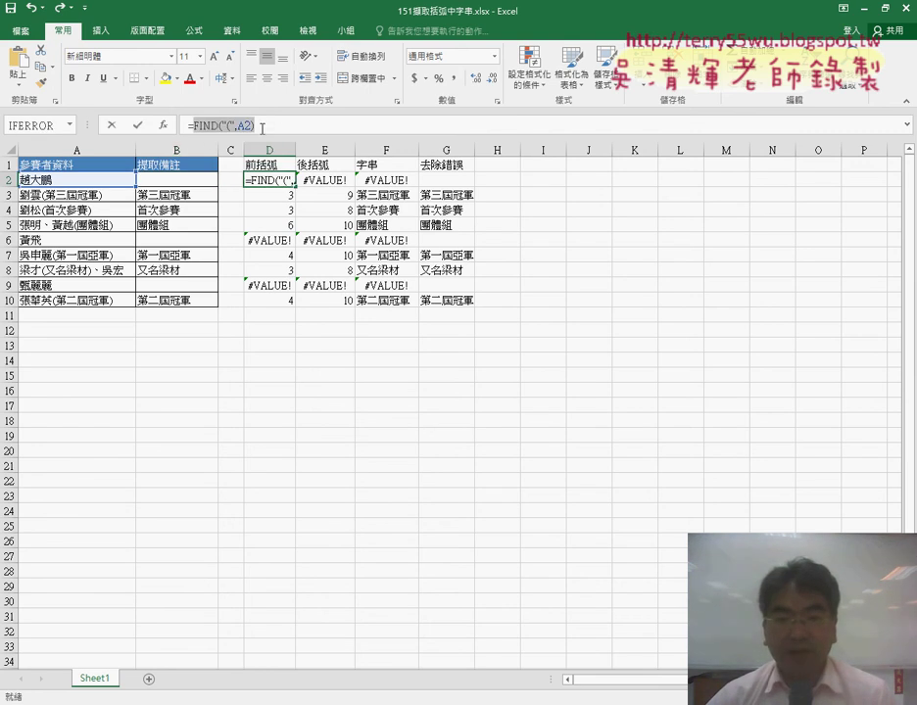
{"action": "right_click", "coordinate": [237, 126]}
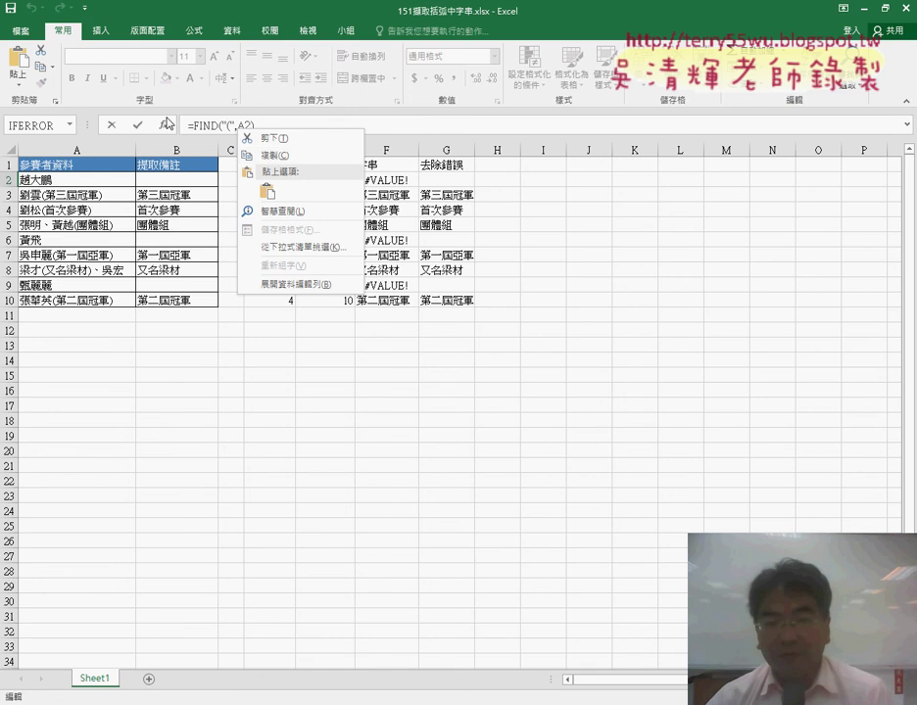
{"action": "left_click", "coordinate": [257, 155]}
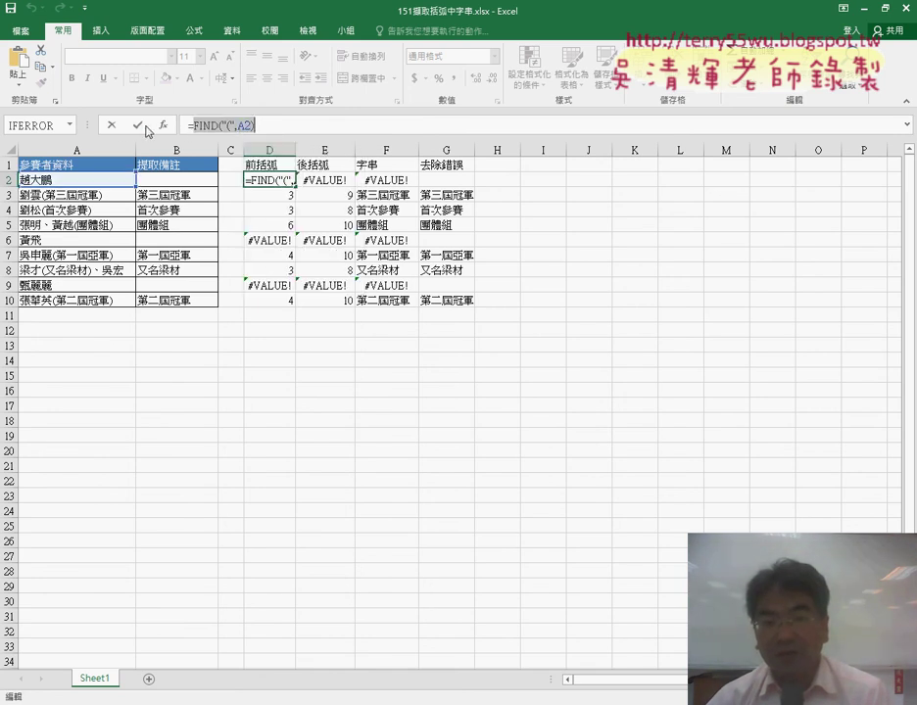
{"action": "left_click", "coordinate": [138, 125]}
{"action": "left_click", "coordinate": [164, 182]}
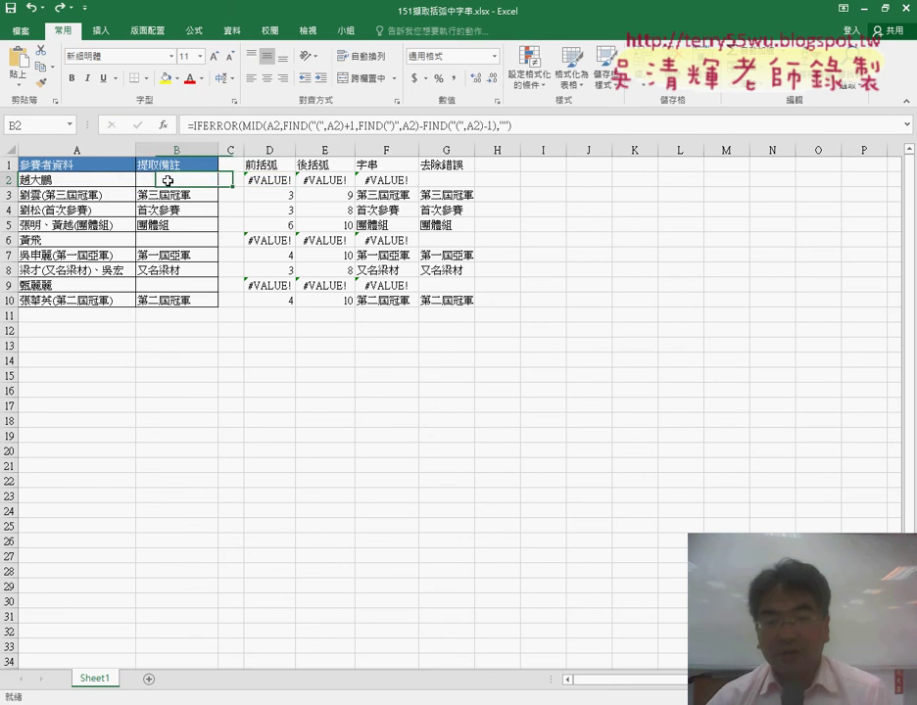